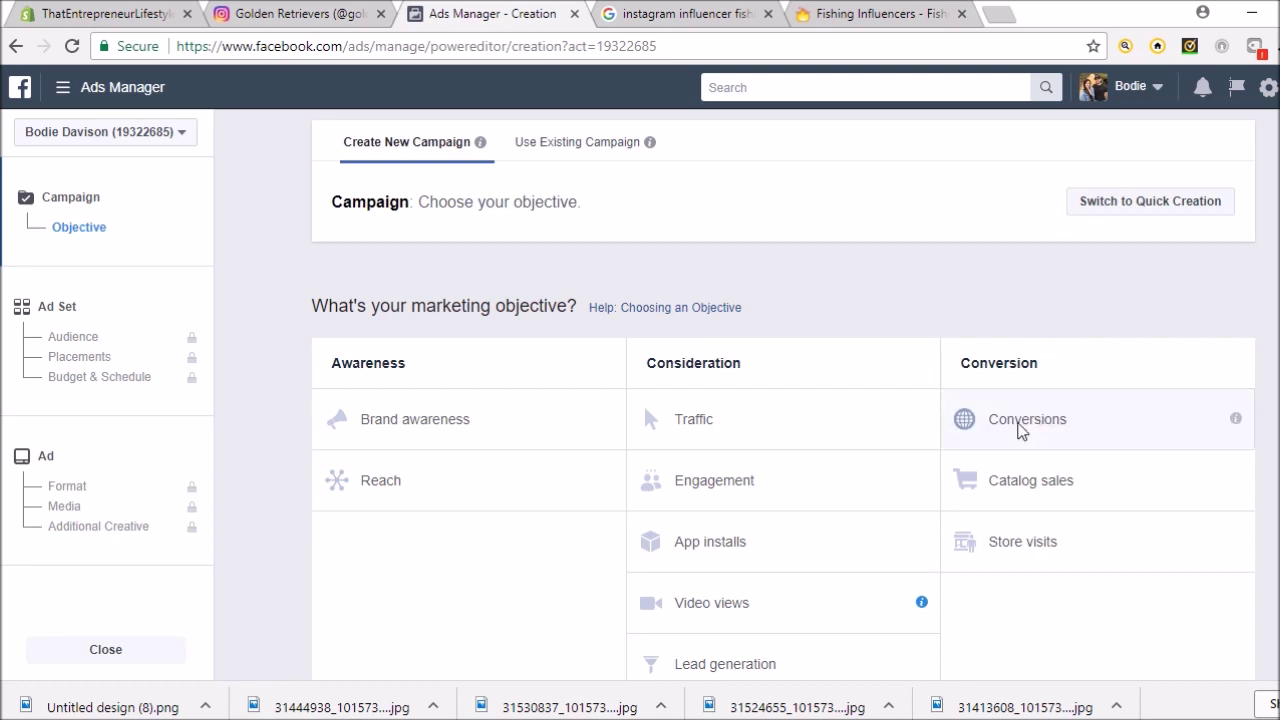
Step: Pick the Conversions objective, rename the campaign 'Instagram', and continue to the ad set
left_click(1032, 427)
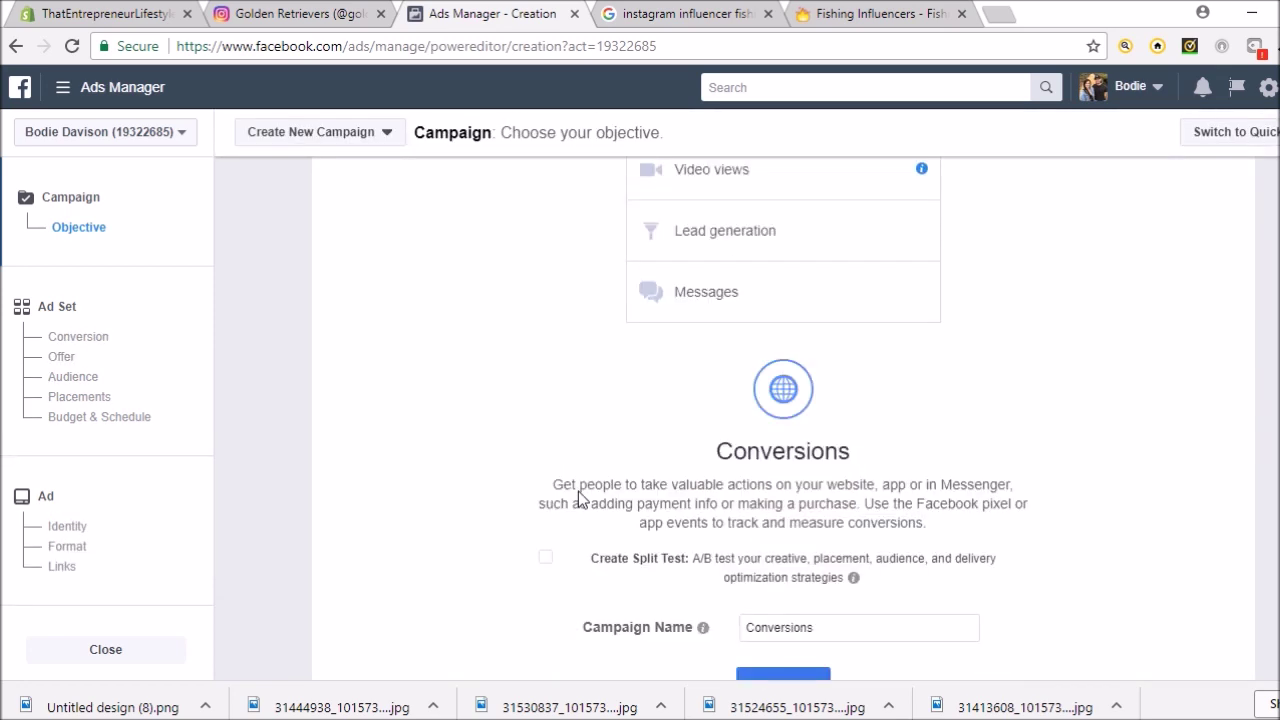
left_click(842, 459)
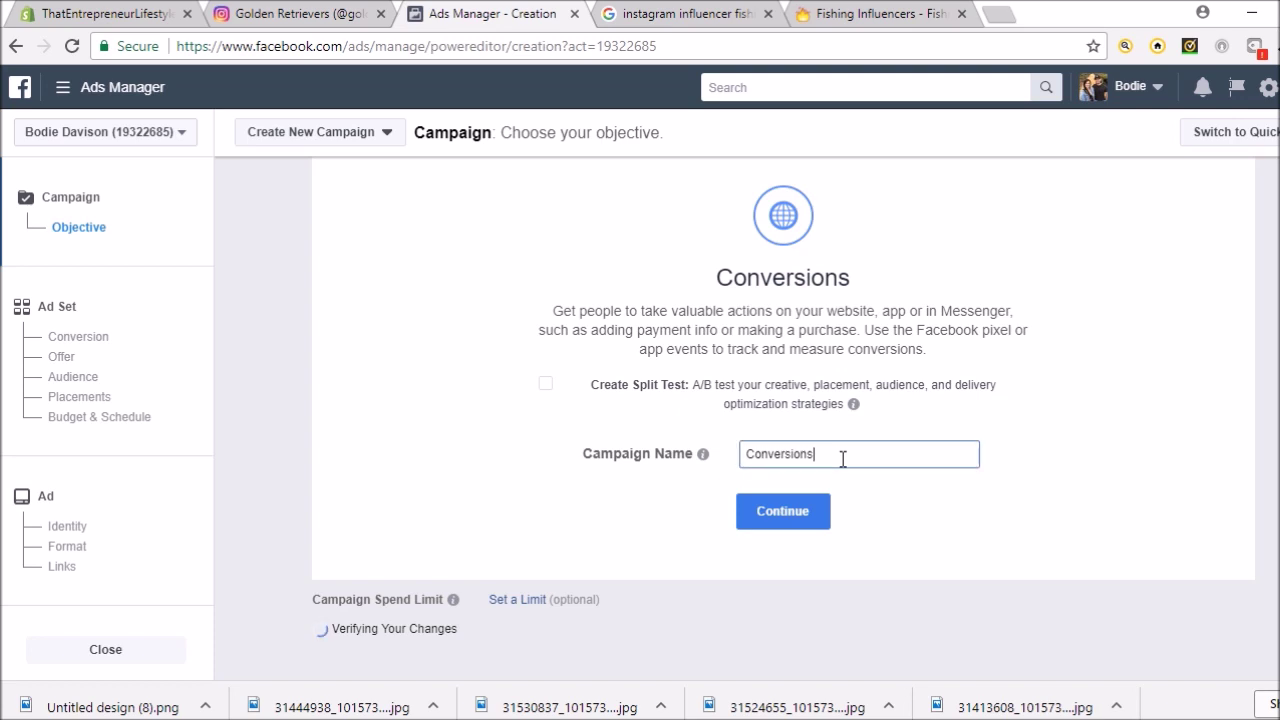
key("BackSpace")
key("BackSpace")
key("BackSpace")
key("BackSpace")
key("BackSpace")
key("BackSpace")
key("BackSpace")
key("BackSpace")
key("BackSpace")
key("BackSpace")
key("BackSpace")
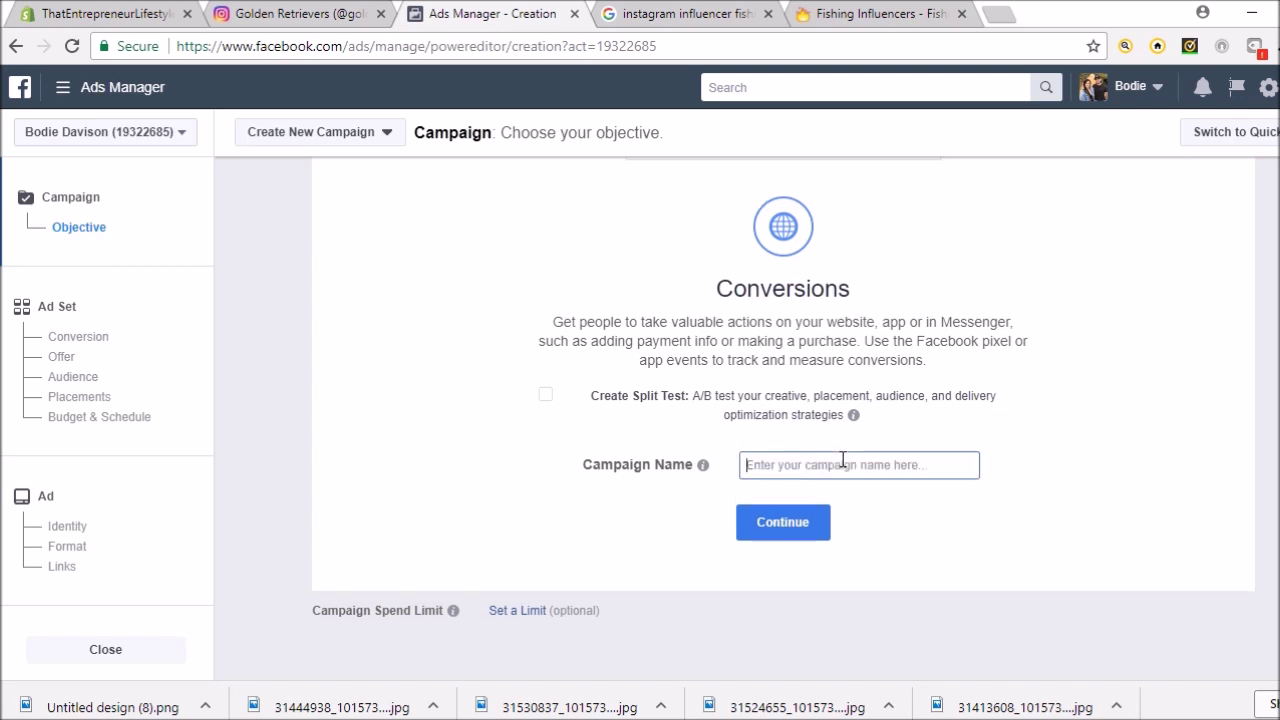
type("Instagram")
left_click(800, 527)
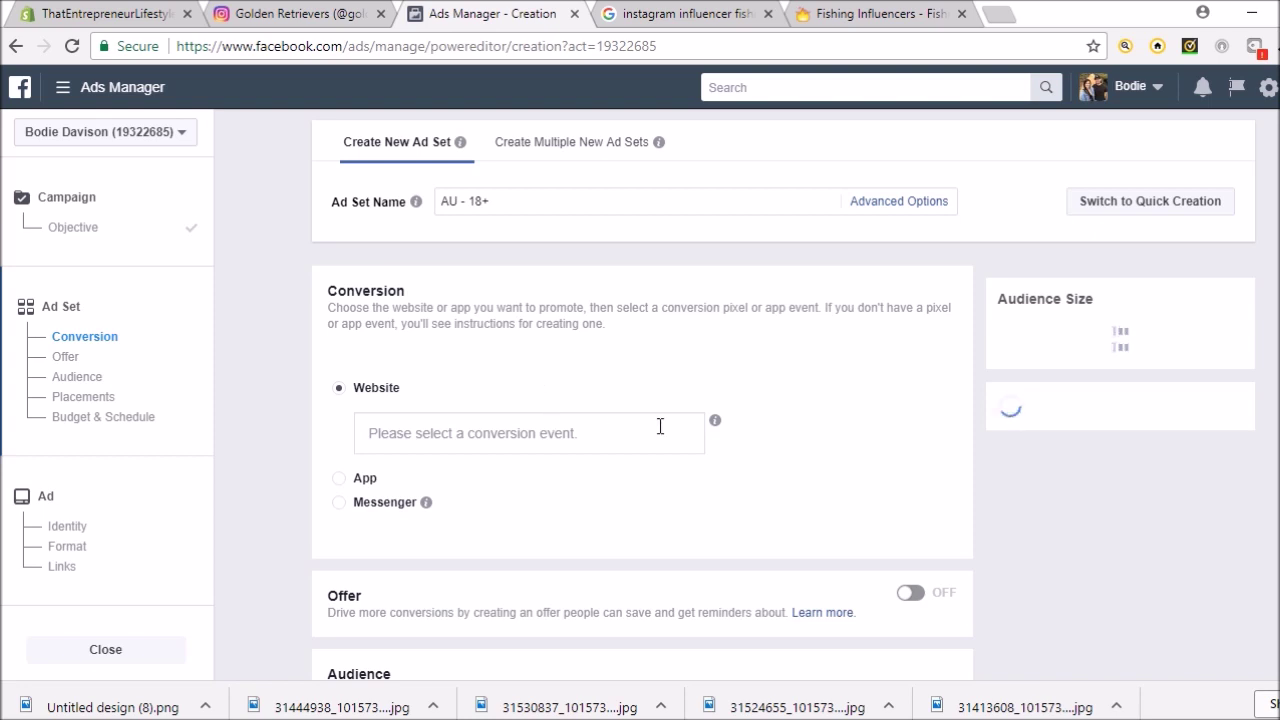
Step: Choose Add To Cart as the ad set's website conversion event
left_click(572, 447)
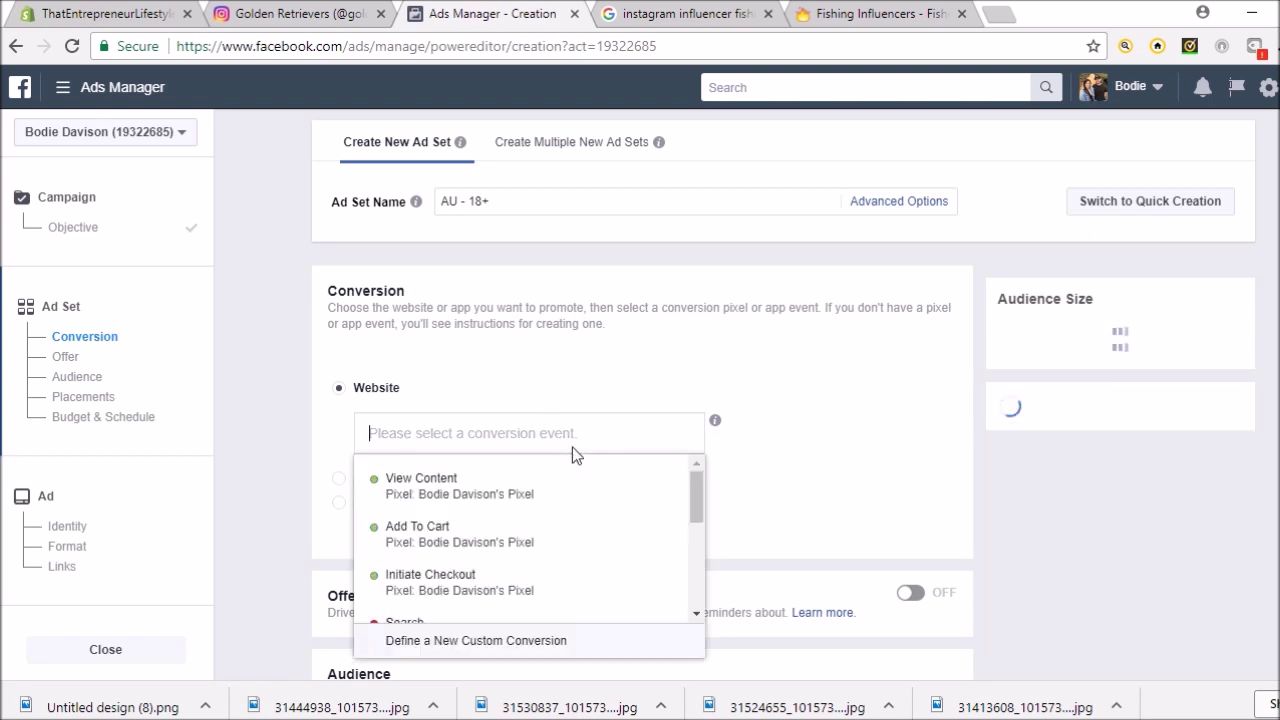
left_click(553, 548)
Step: Remove Australia from Locations and add United States, found by searching 'unit'
scroll(300, 450, "down", 3)
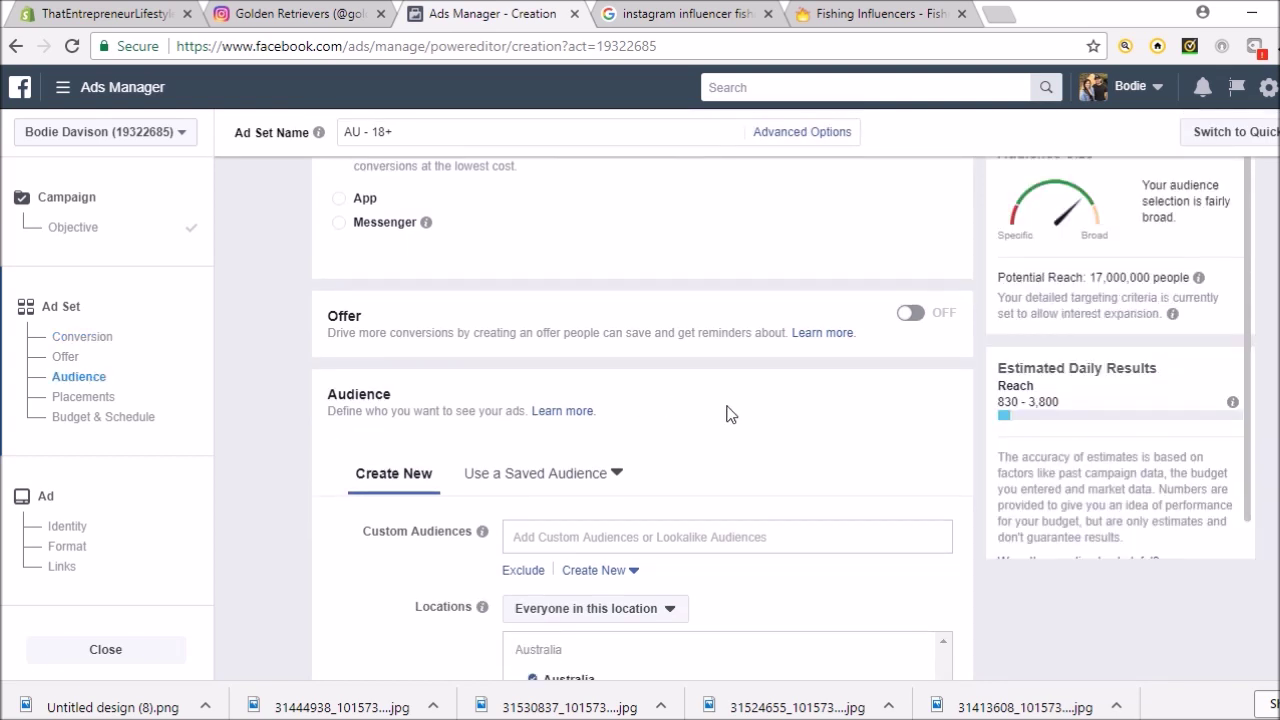
scroll(730, 412, "down", 2)
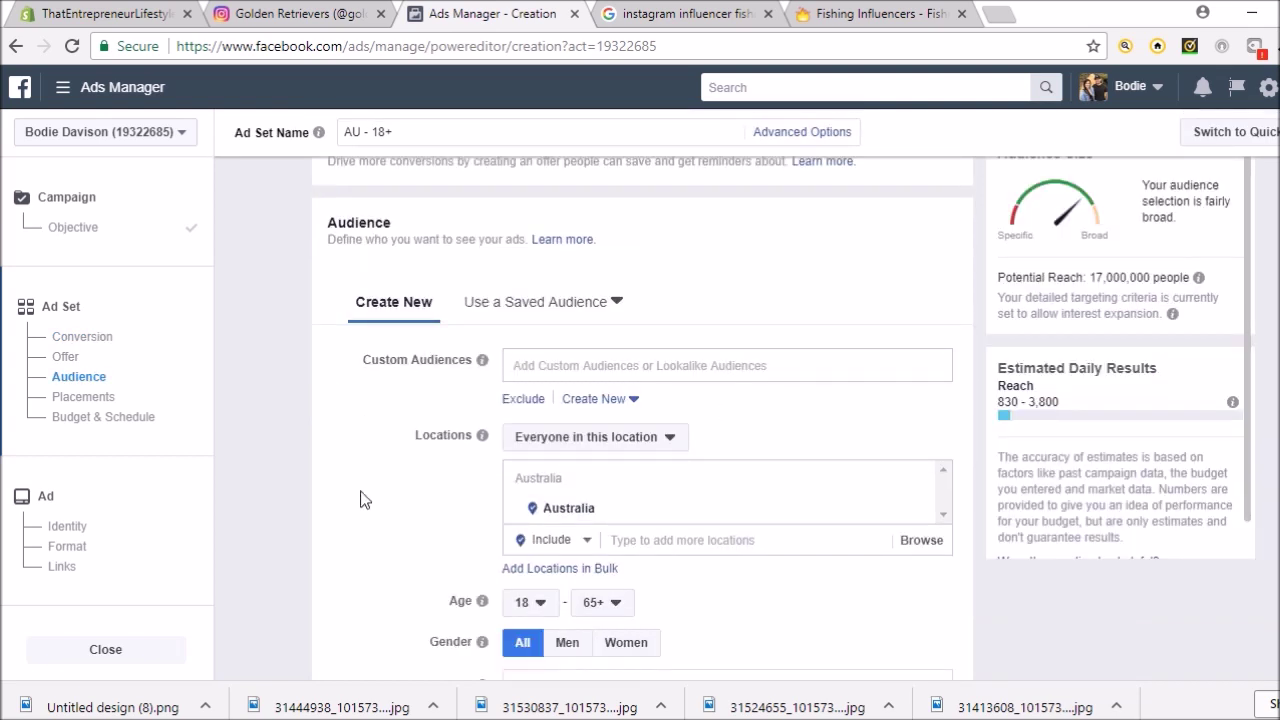
scroll(352, 486, "down", 1)
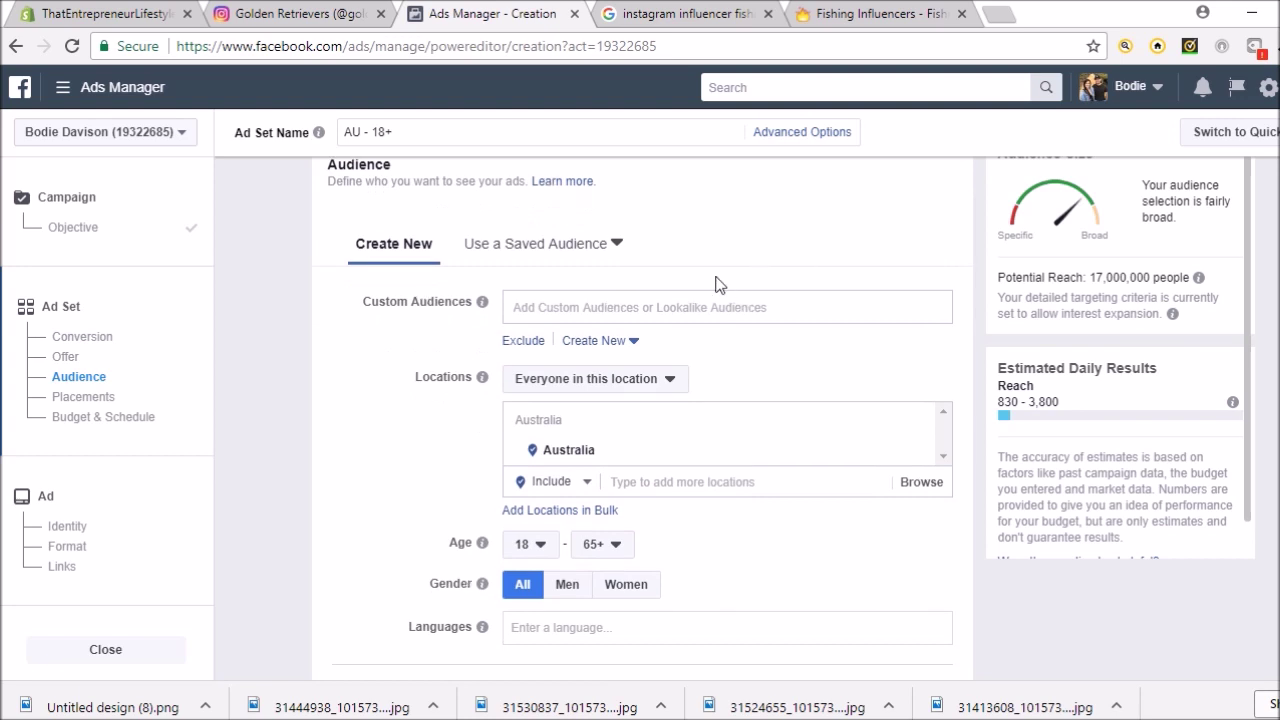
mouse_move(843, 457)
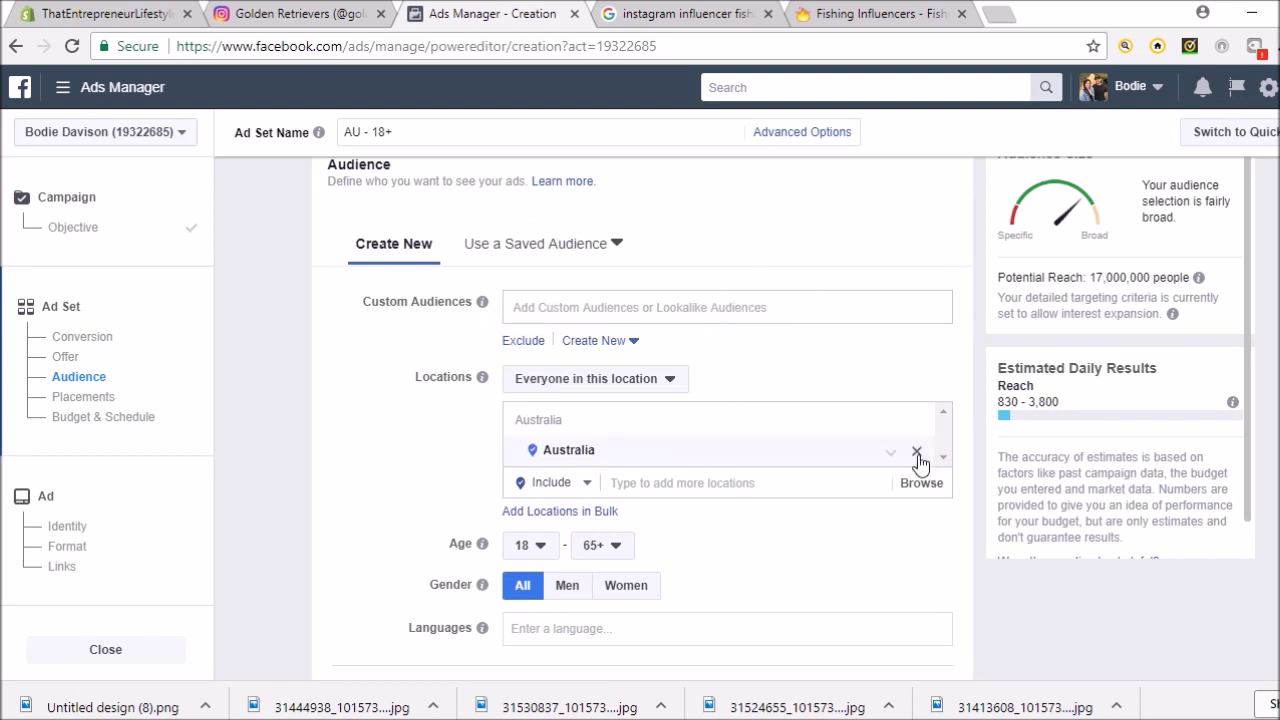
left_click(738, 441)
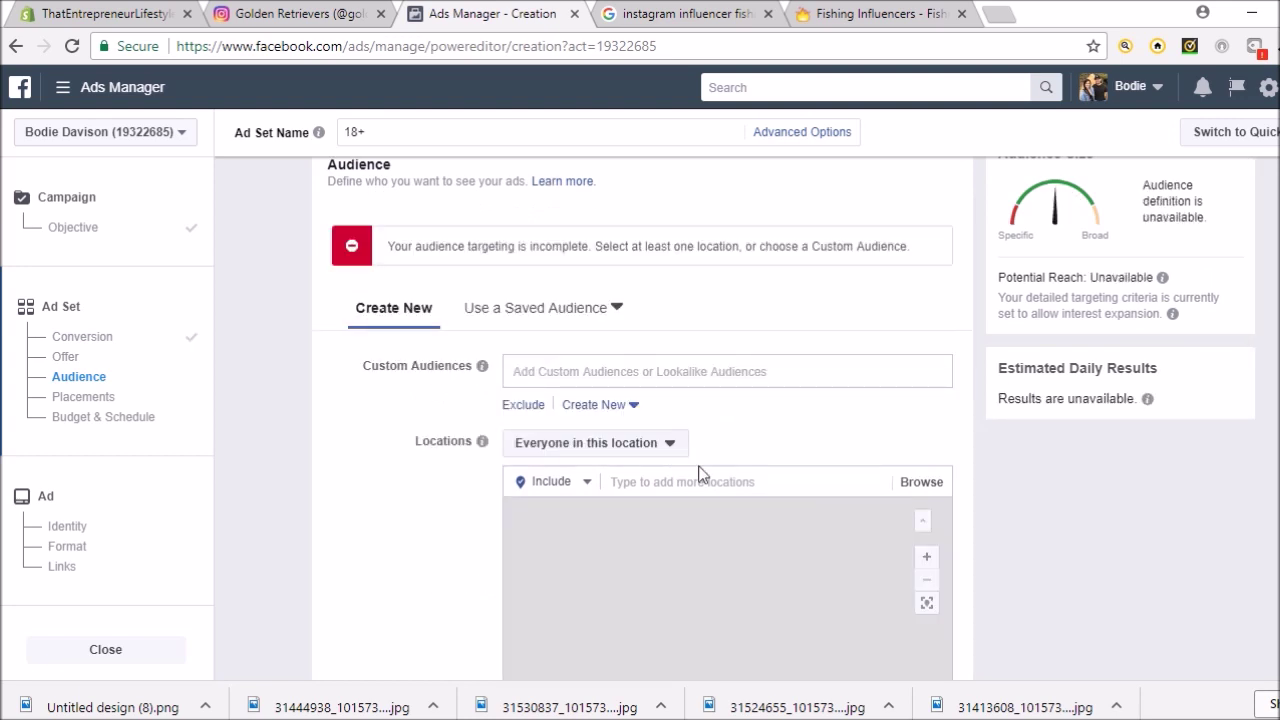
left_click(738, 482)
type("unit")
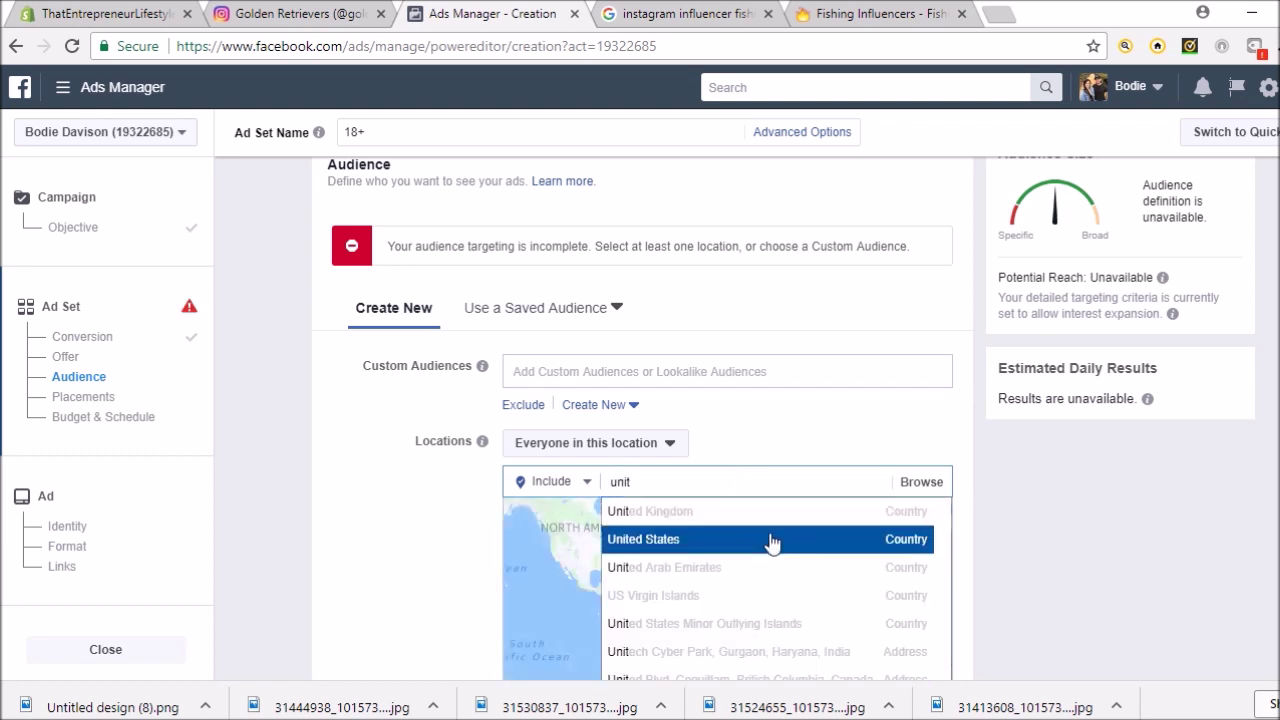
left_click(772, 541)
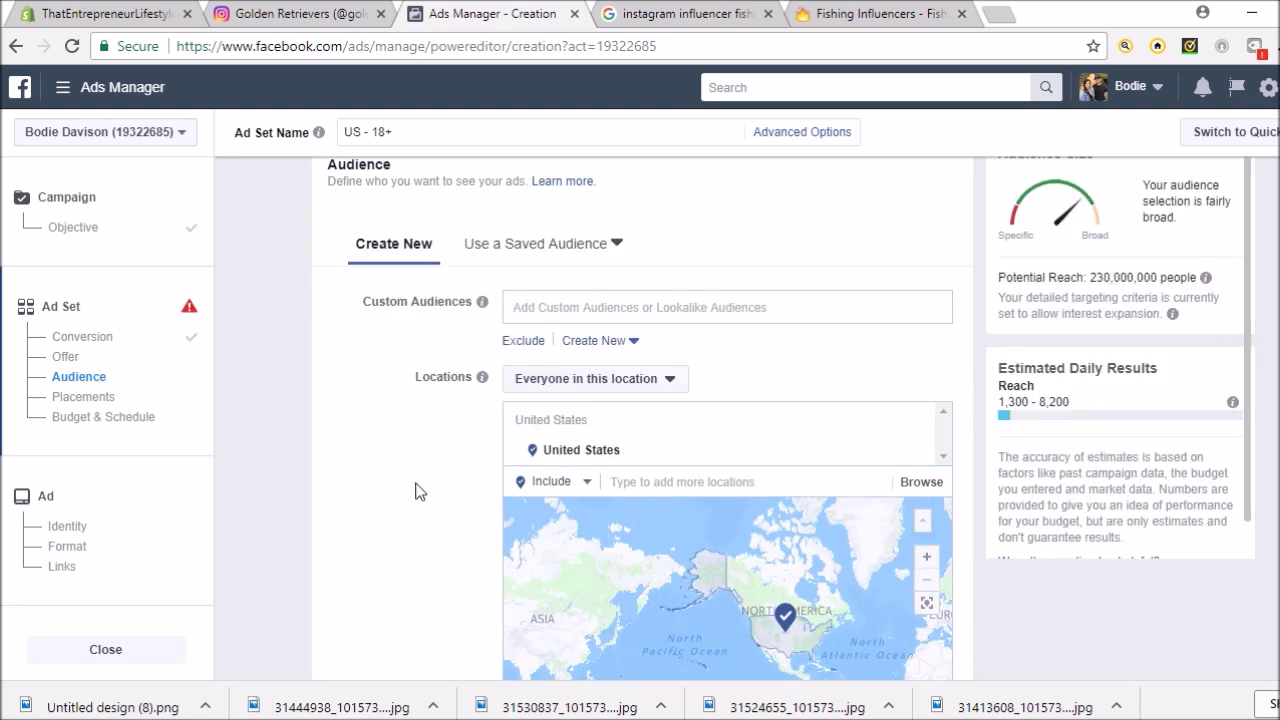
scroll(415, 490, "down", 2)
scroll(402, 460, "up", 2)
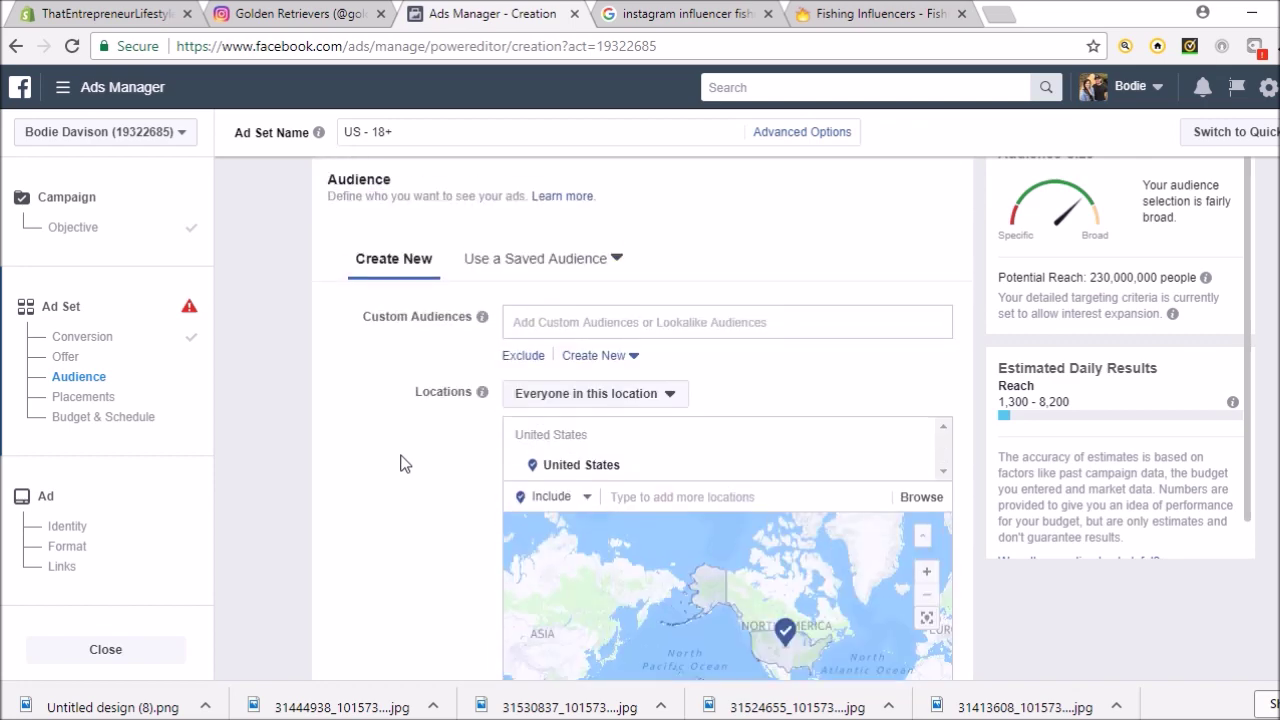
scroll(366, 449, "down", 6)
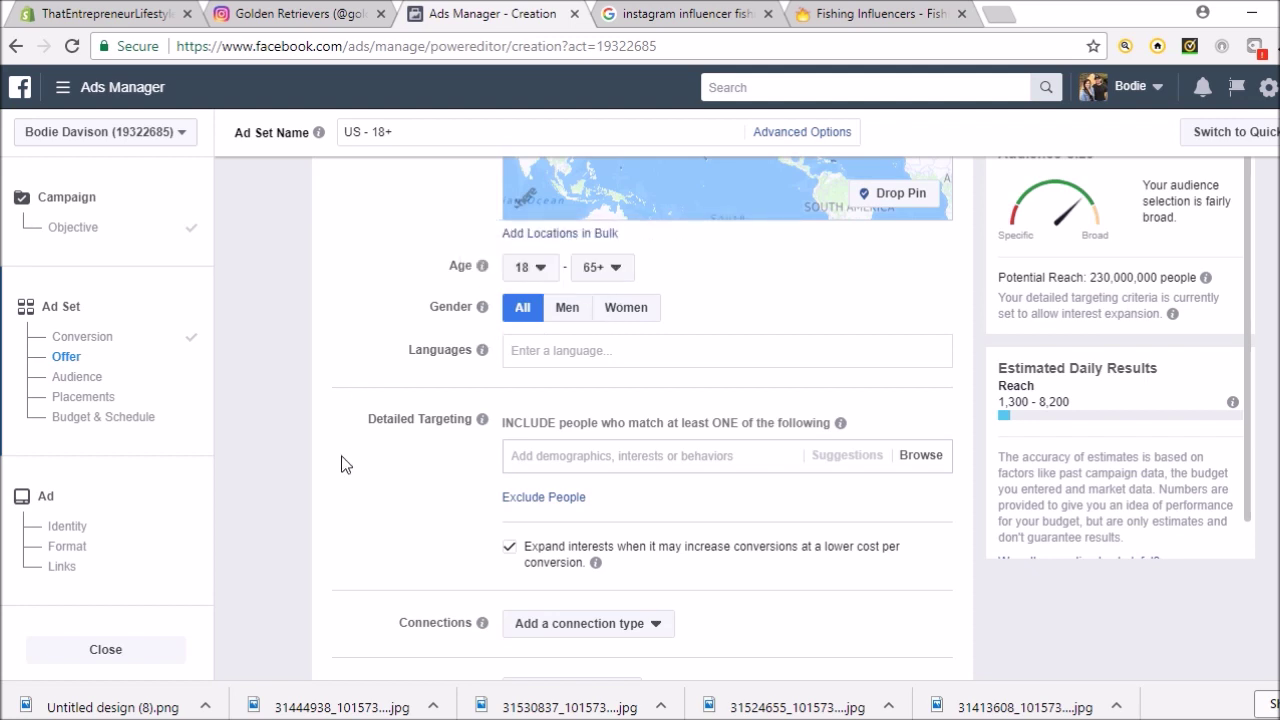
scroll(360, 470, "down", 1)
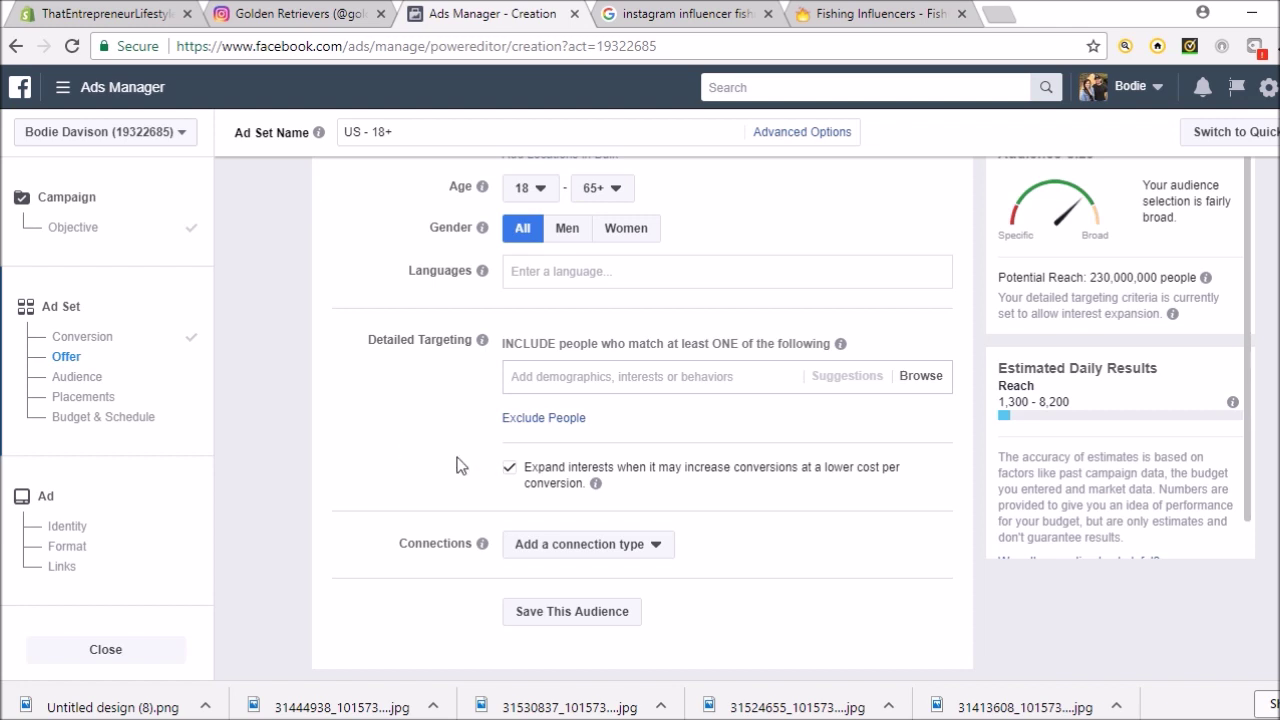
Step: Browse influence.co's Fishing Influencers category page
left_click(742, 12)
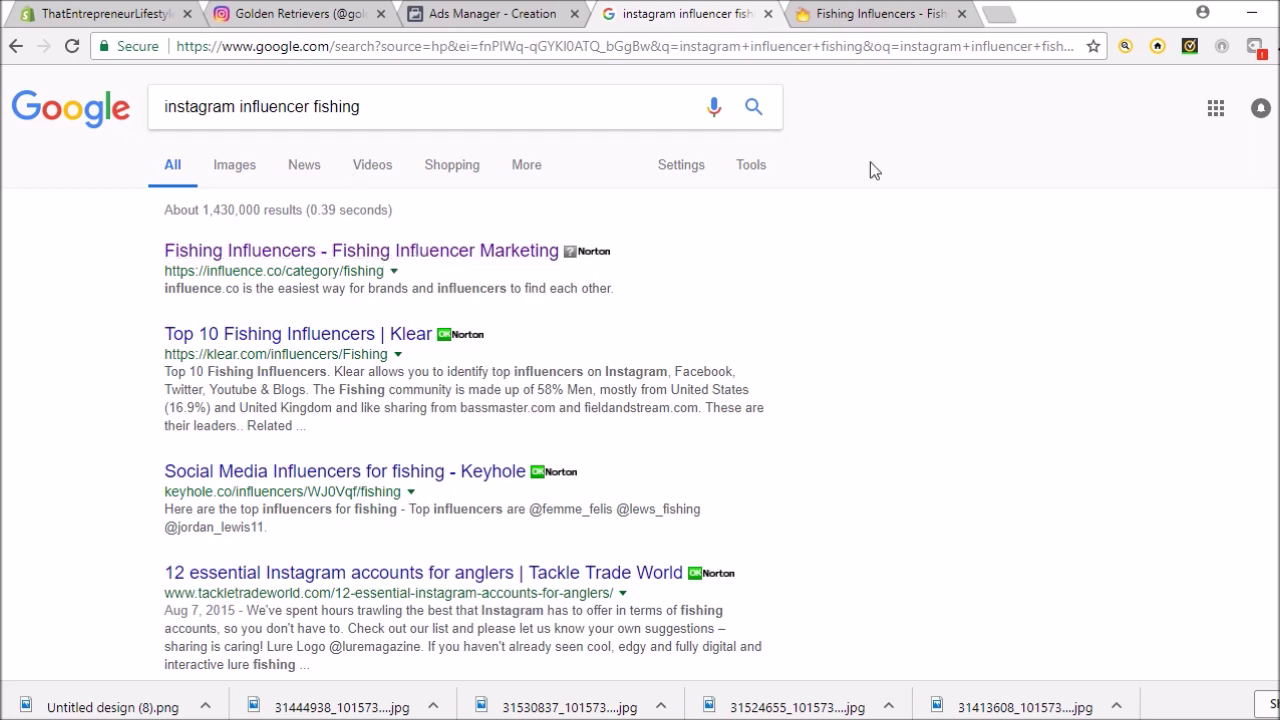
left_click(874, 13)
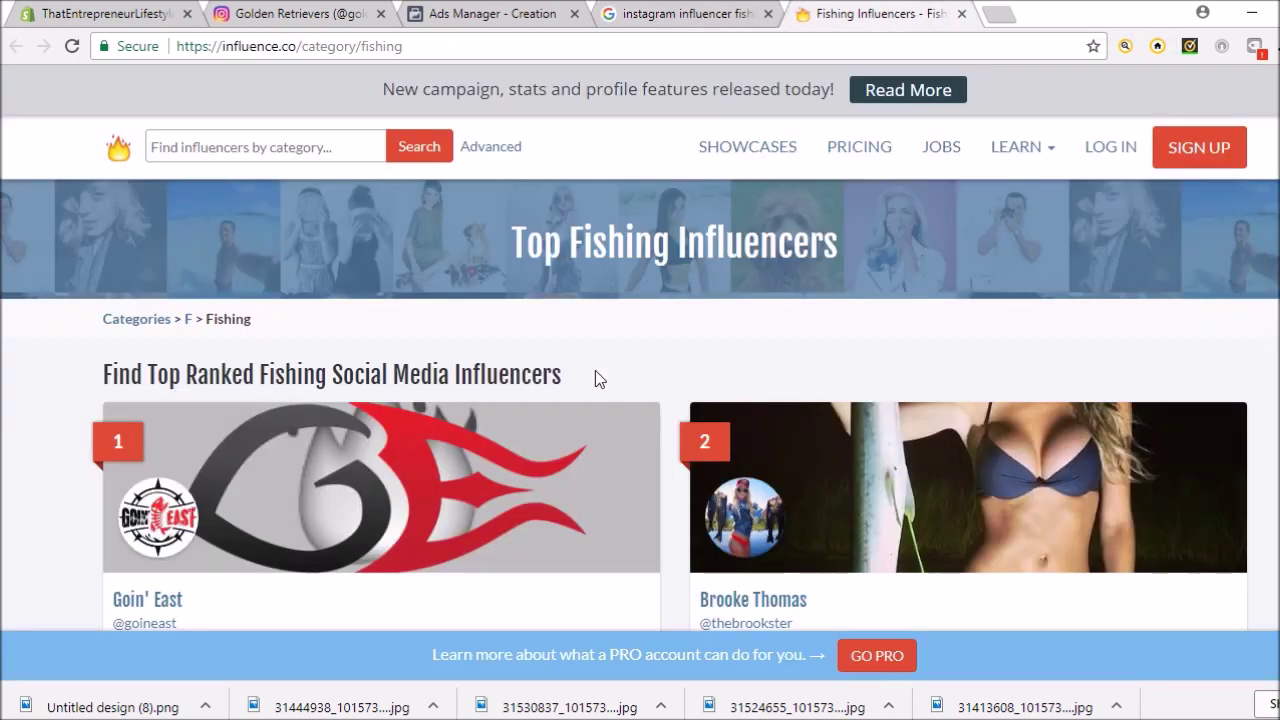
scroll(645, 317, "down", 2)
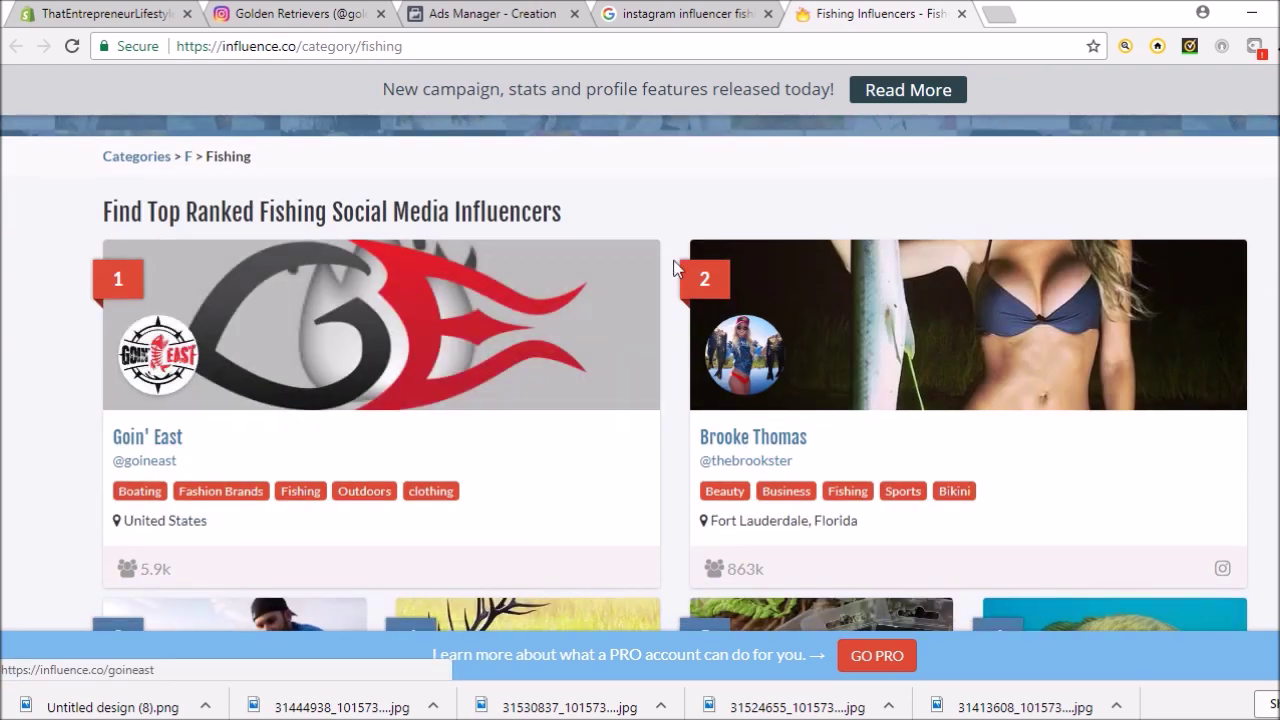
scroll(673, 311, "down", 1)
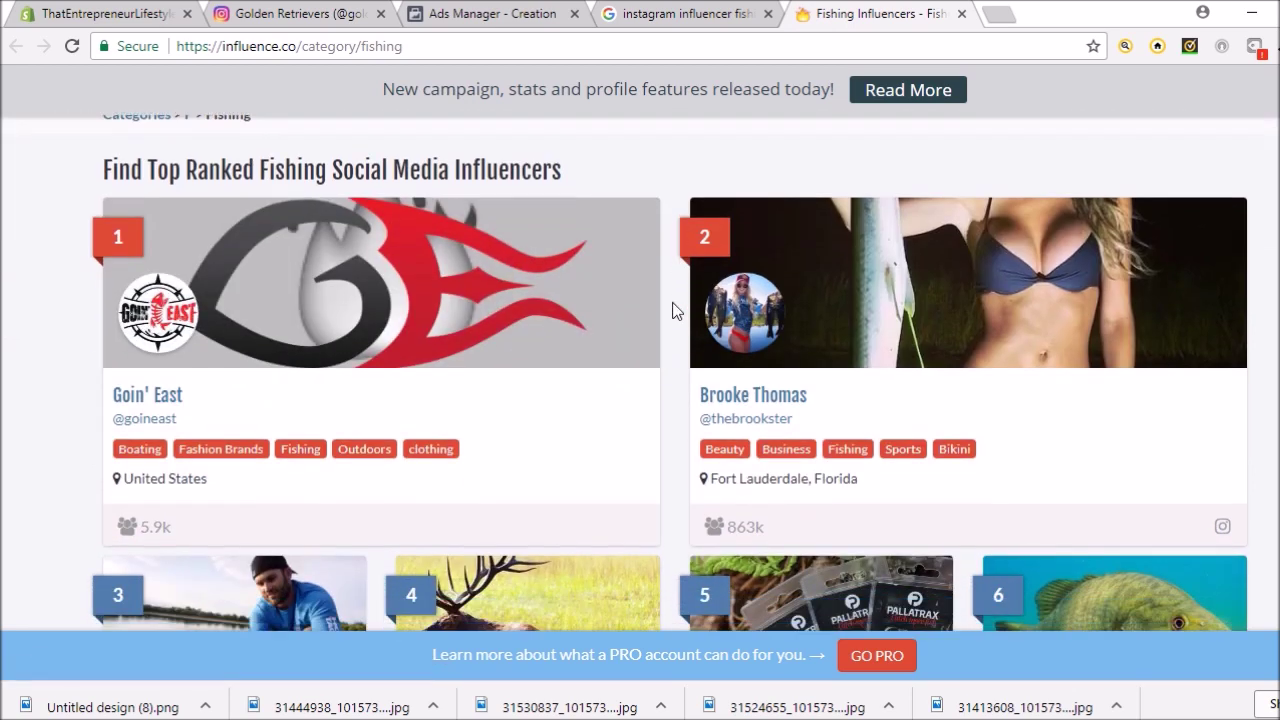
scroll(675, 398, "down", 1)
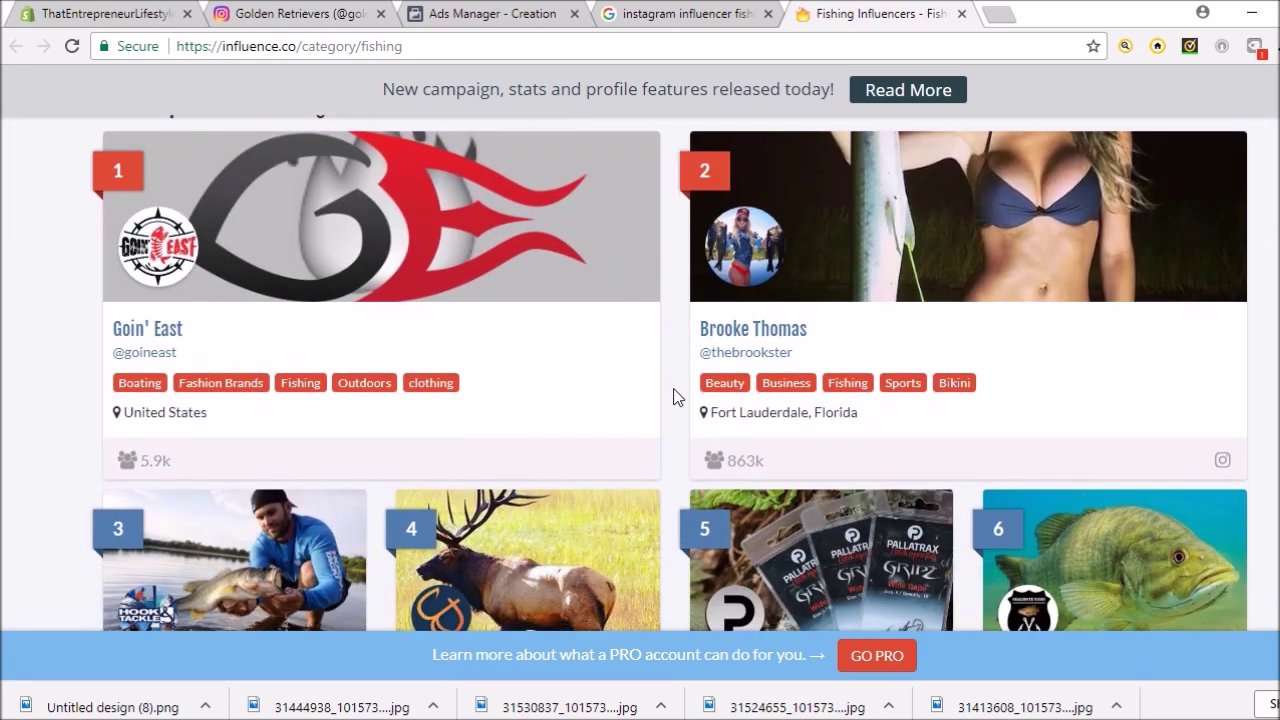
Step: Open the second-ranked fishing influencer's profile in a new tab and review it
right_click(752, 356)
left_click(789, 364)
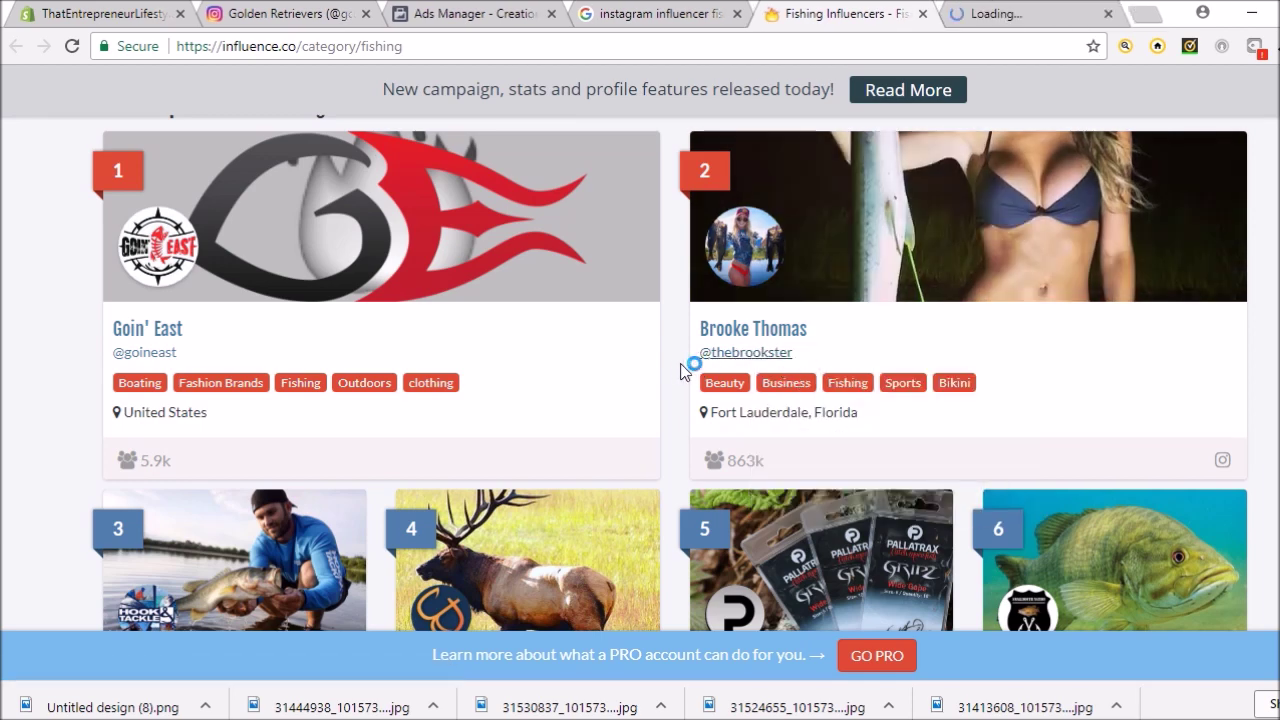
scroll(683, 370, "down", 3)
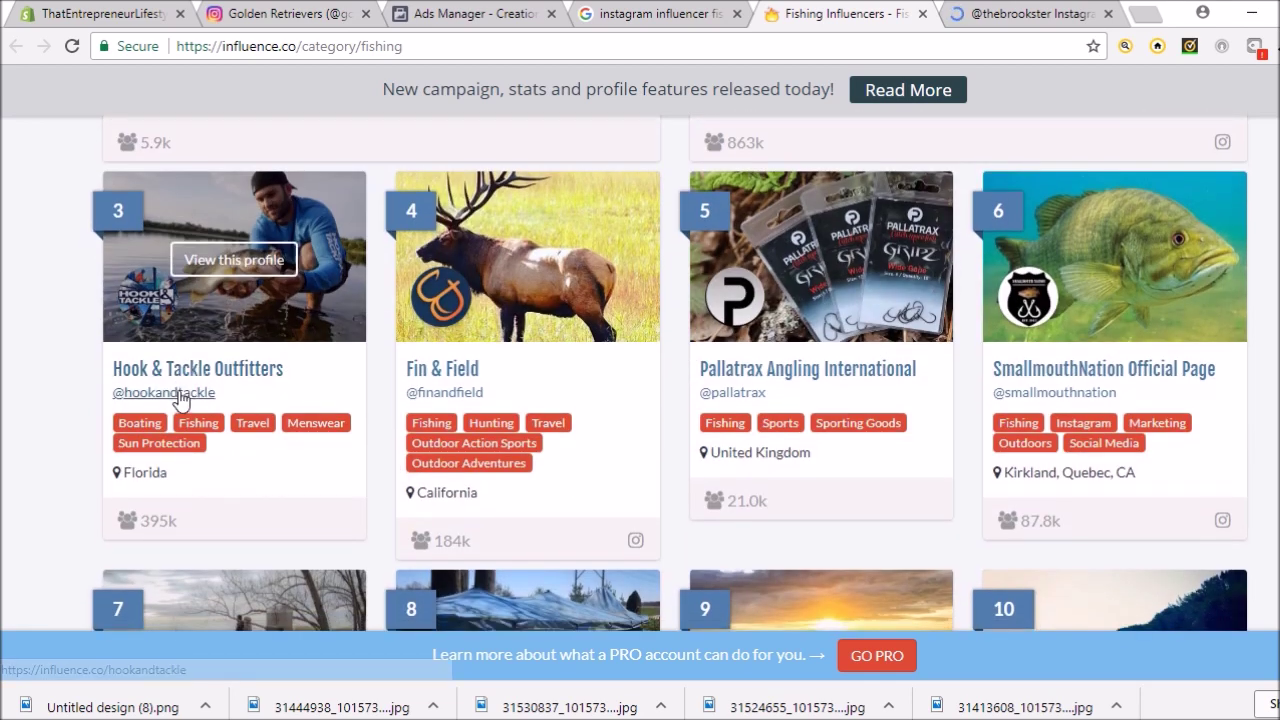
left_click(1032, 13)
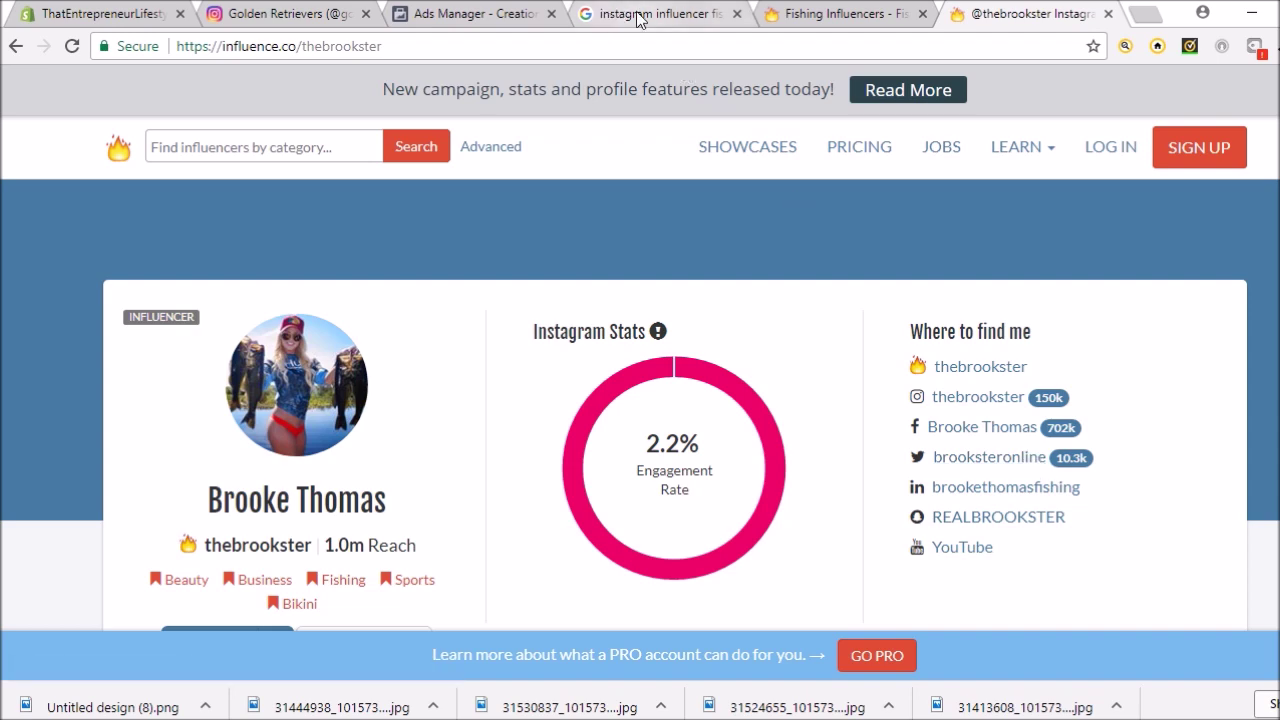
left_click(455, 14)
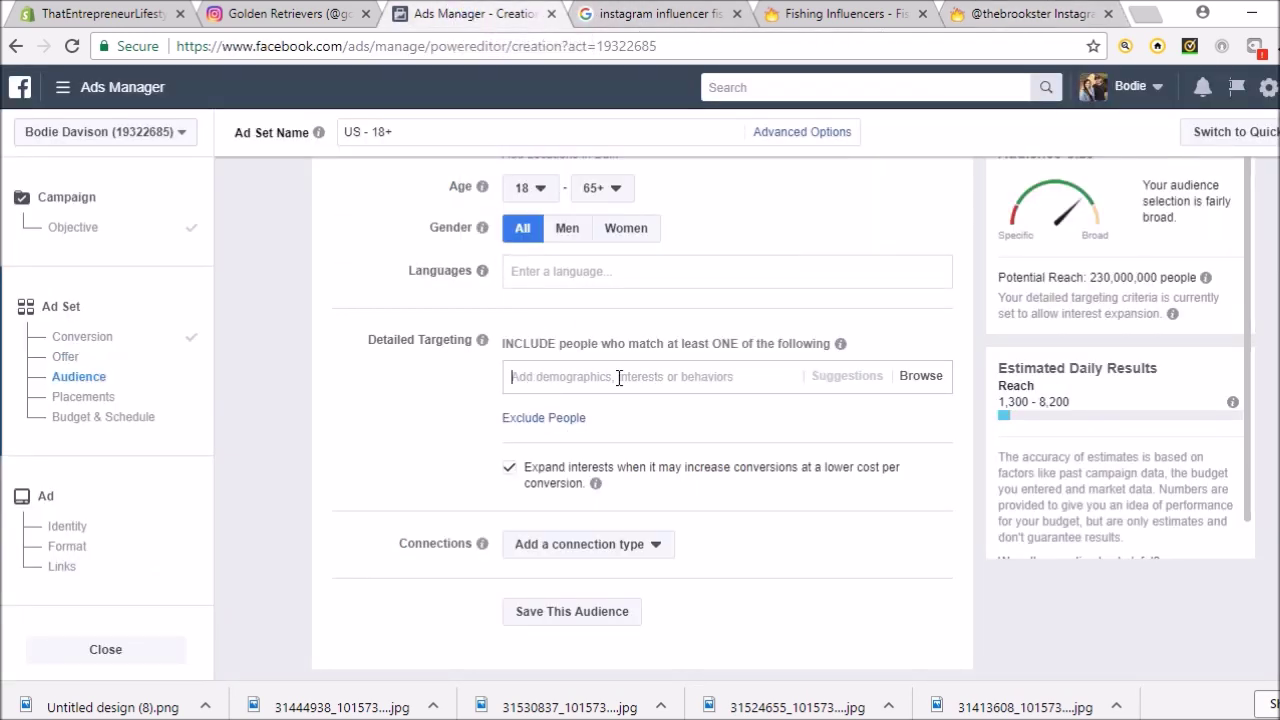
Step: Add the fishing influencer as a detailed targeting interest
type("brooke thomas")
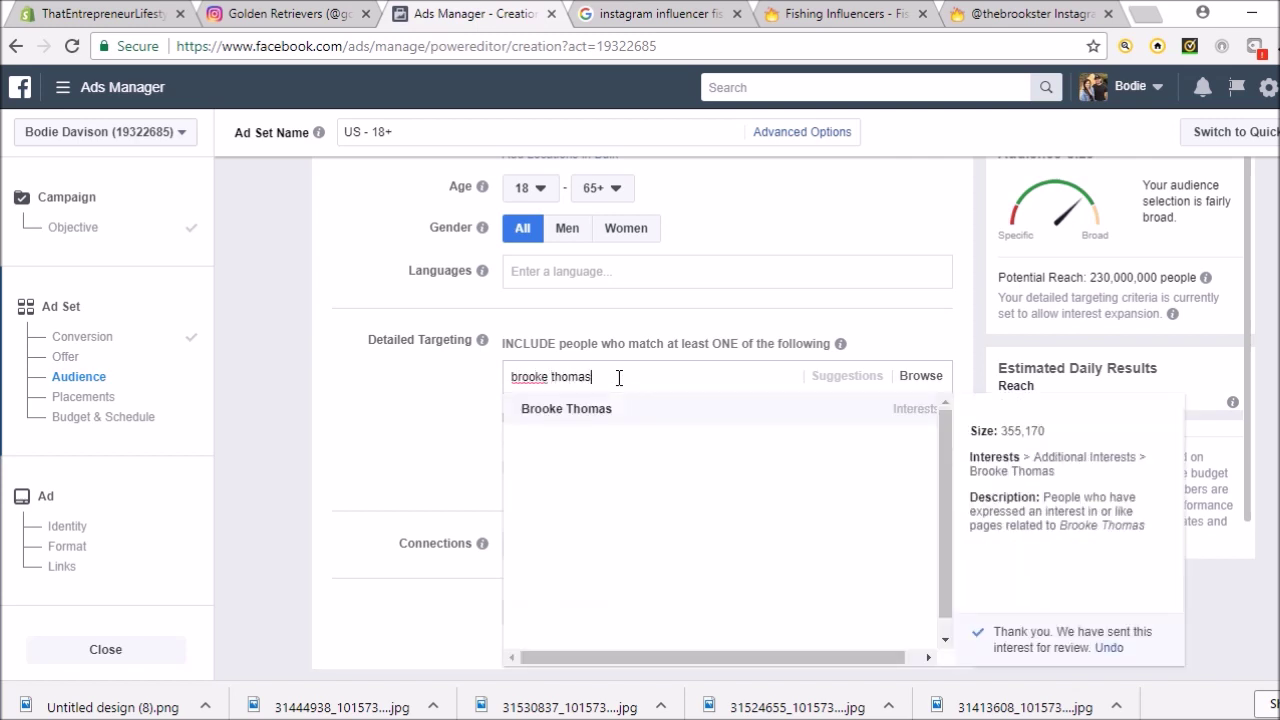
left_click(709, 409)
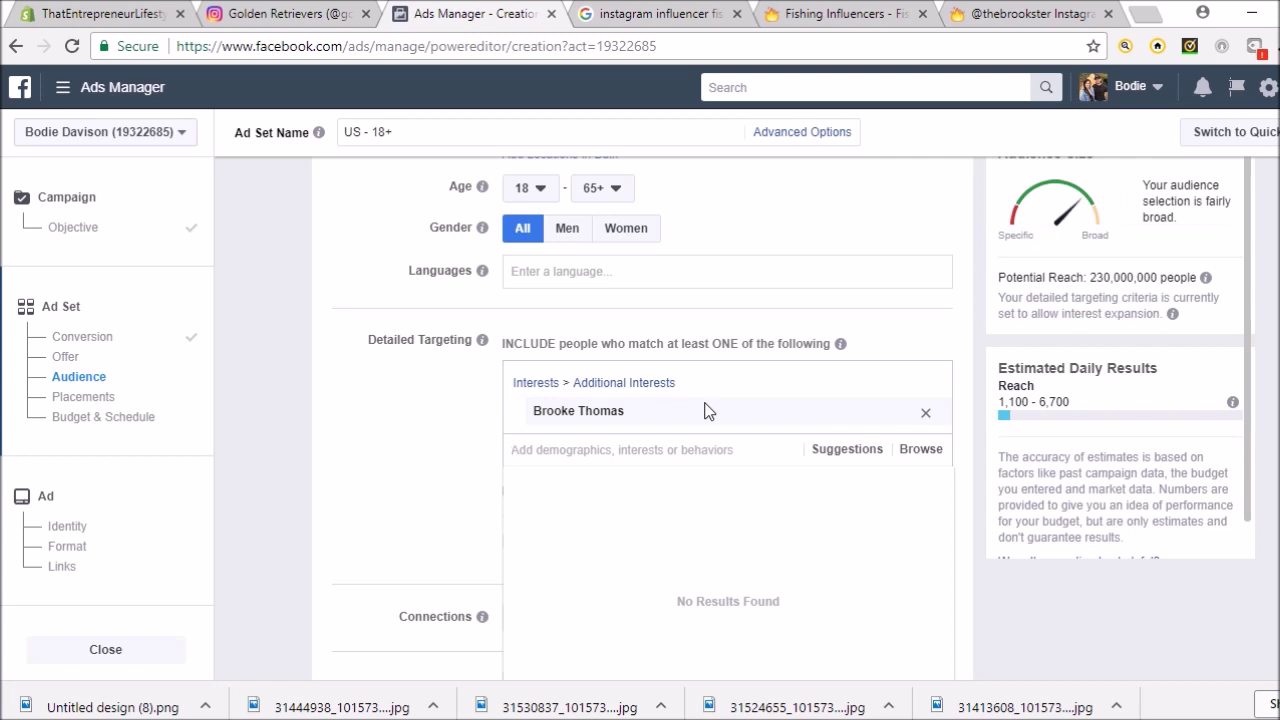
scroll(326, 433, "down", 2)
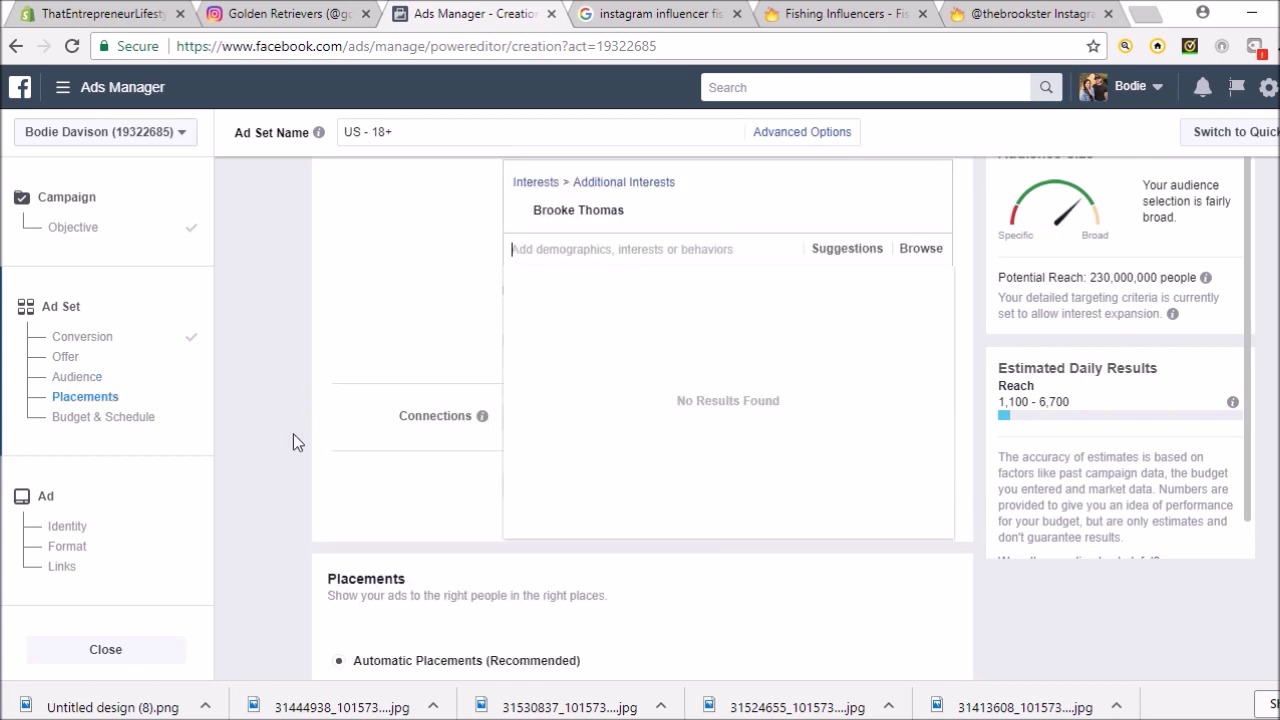
left_click(376, 262)
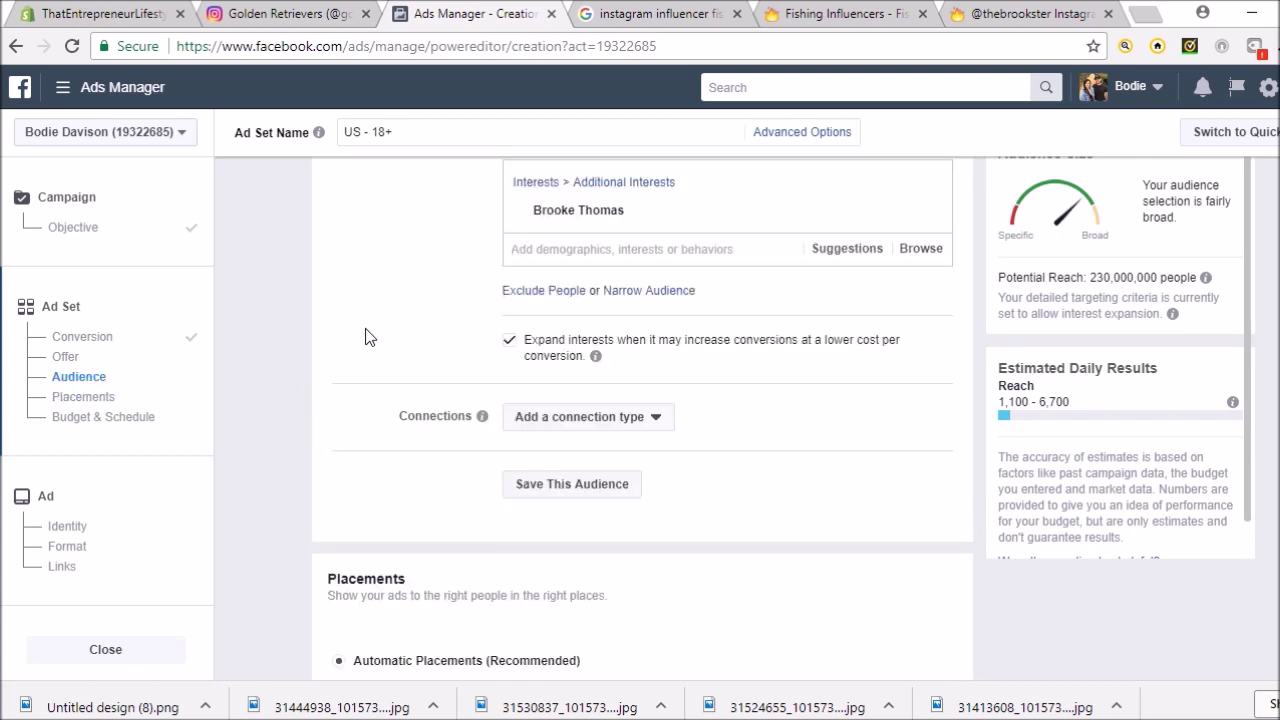
Step: Narrow the audience so people must also match the Fishing interest
left_click(685, 293)
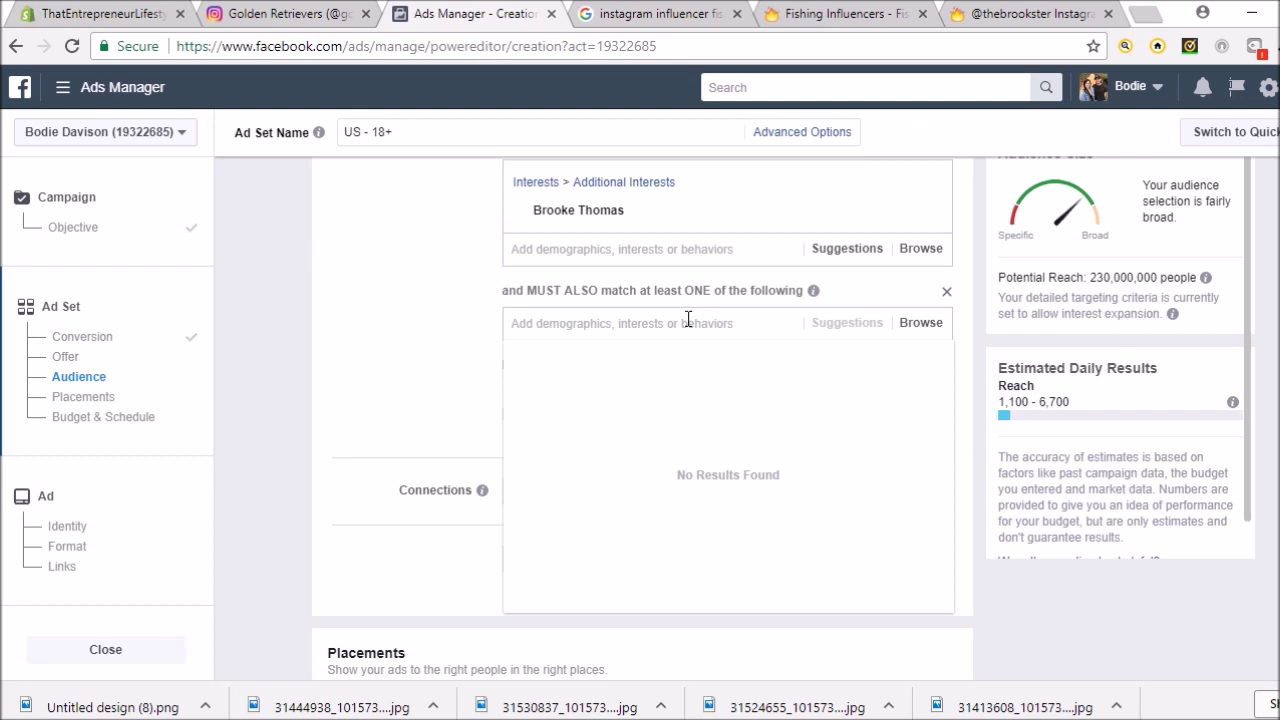
type("fishing")
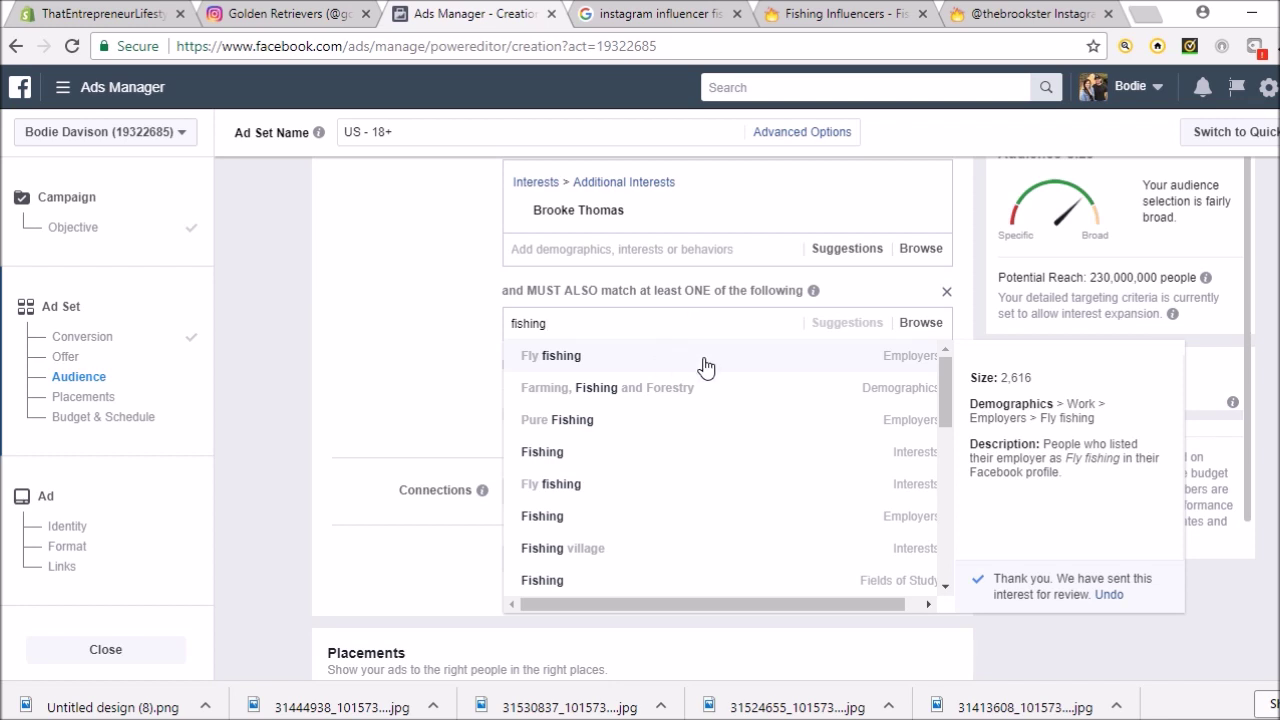
left_click(705, 456)
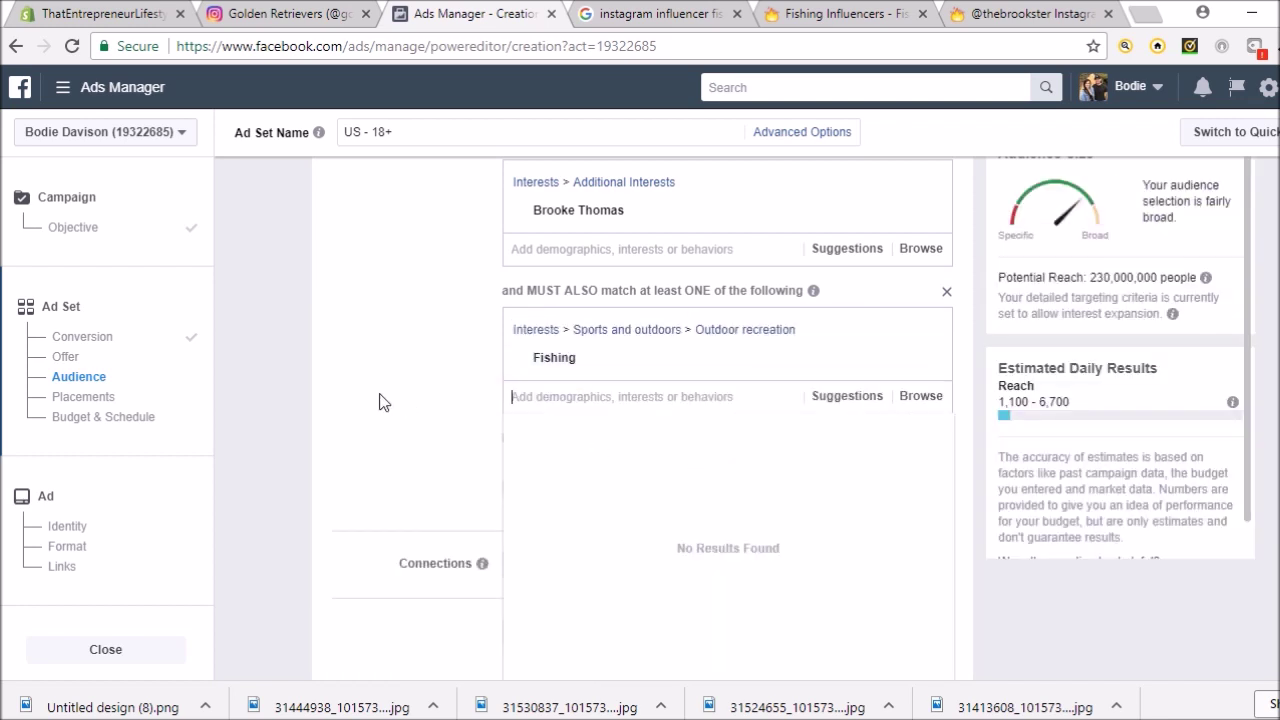
scroll(420, 414, "down", 2)
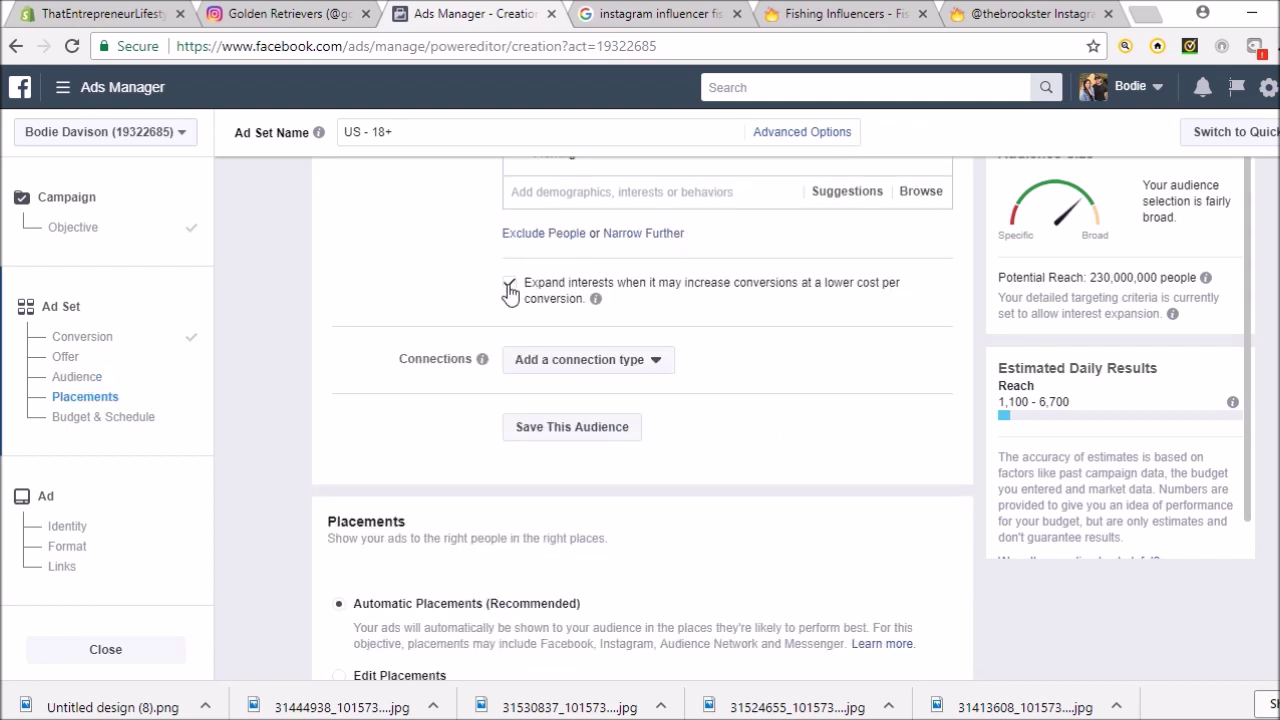
Step: Uncheck interest expansion, cutting reach to about 110,000, and switch to Edit Placements
left_click(509, 287)
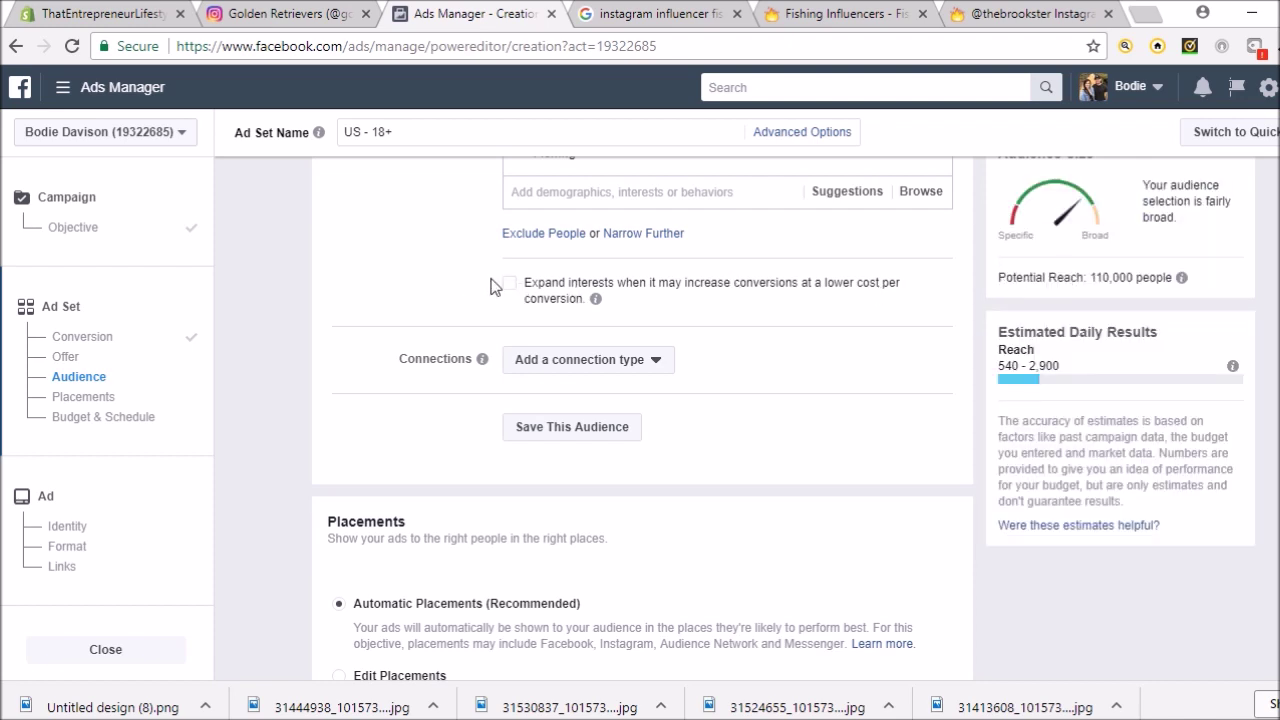
mouse_move(595, 298)
scroll(924, 410, "down", 3)
scroll(924, 410, "down", 2)
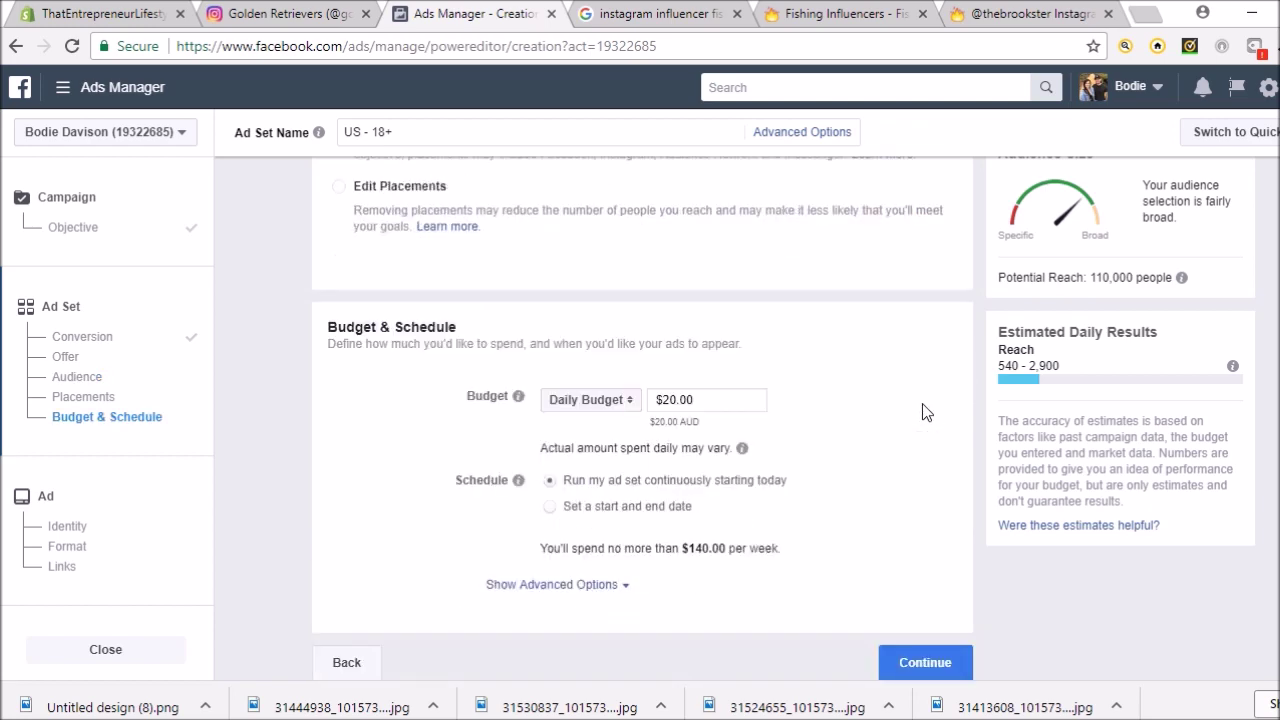
scroll(922, 410, "up", 2)
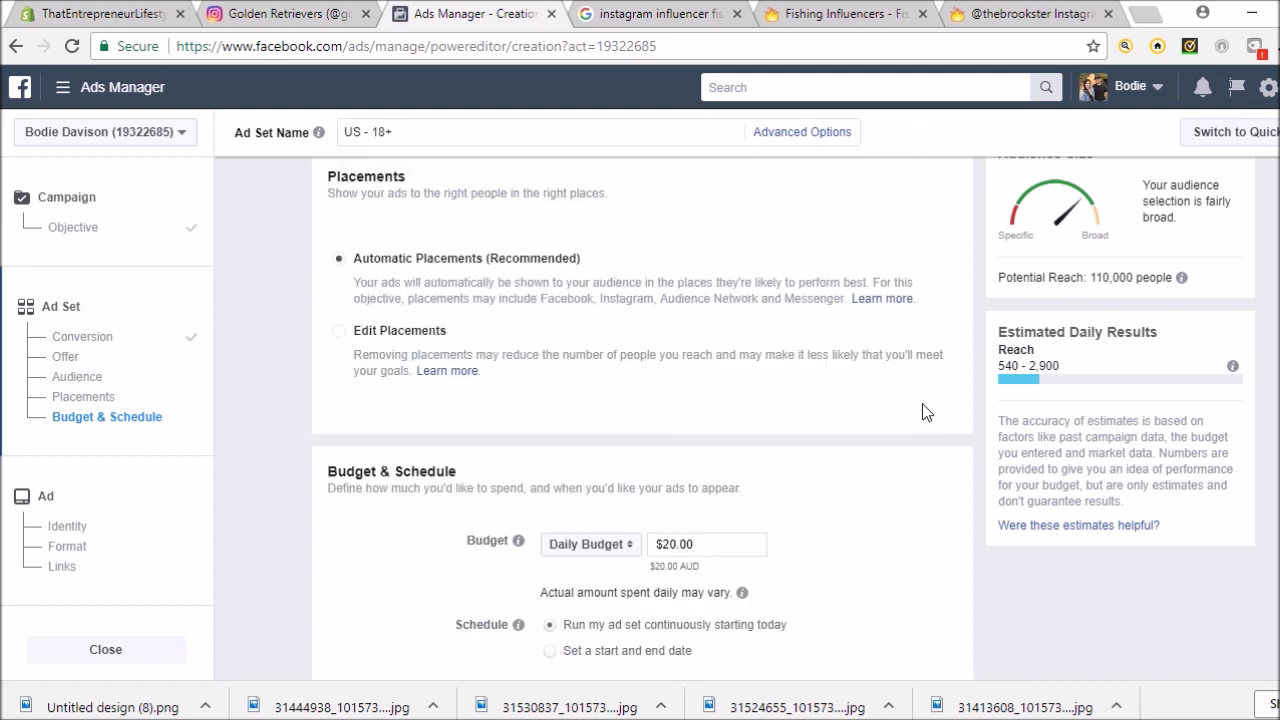
left_click(339, 334)
Step: Uncheck Facebook, Audience Network and Messenger placements, leaving only Instagram Feed and Stories
scroll(906, 366, "down", 2)
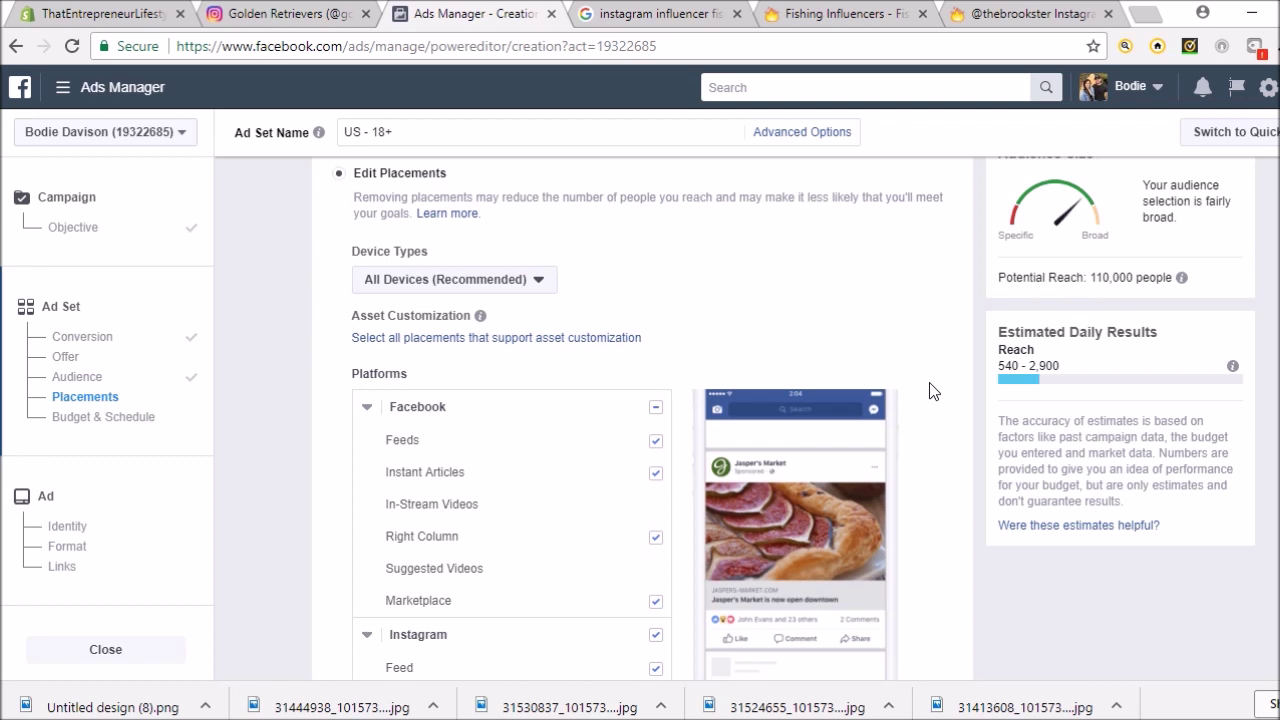
scroll(910, 370, "down", 2)
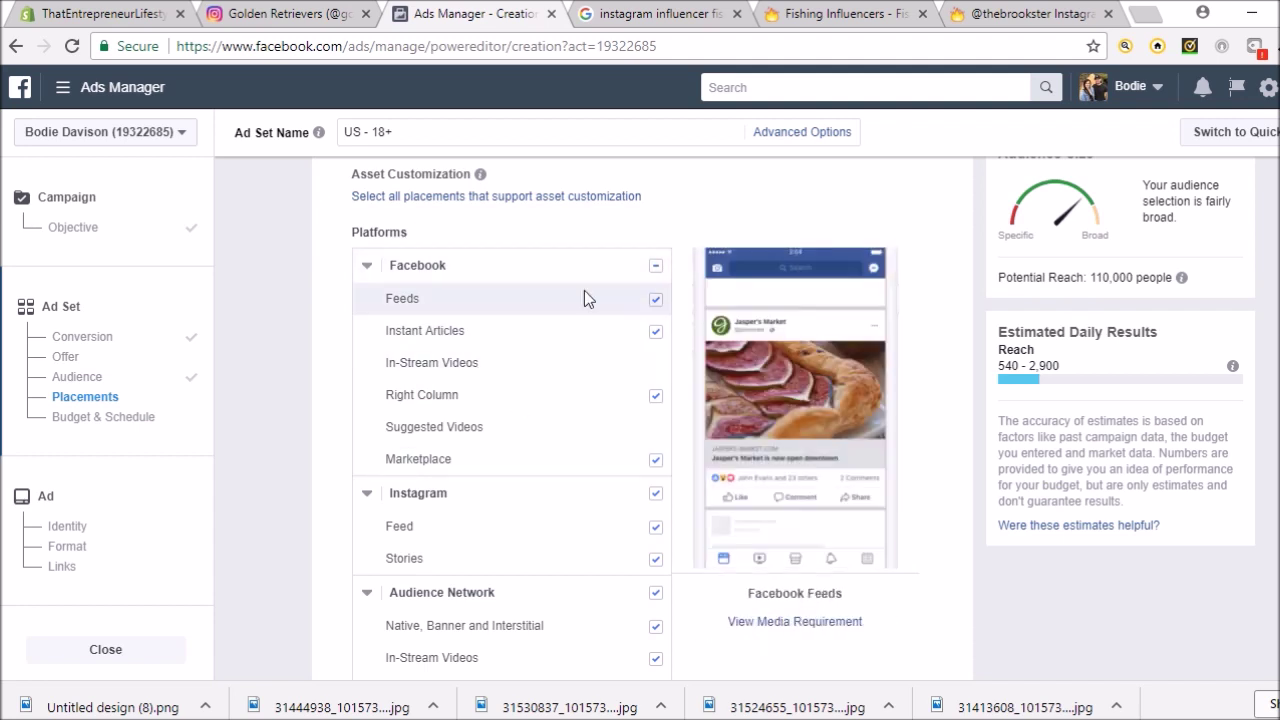
left_click(655, 267)
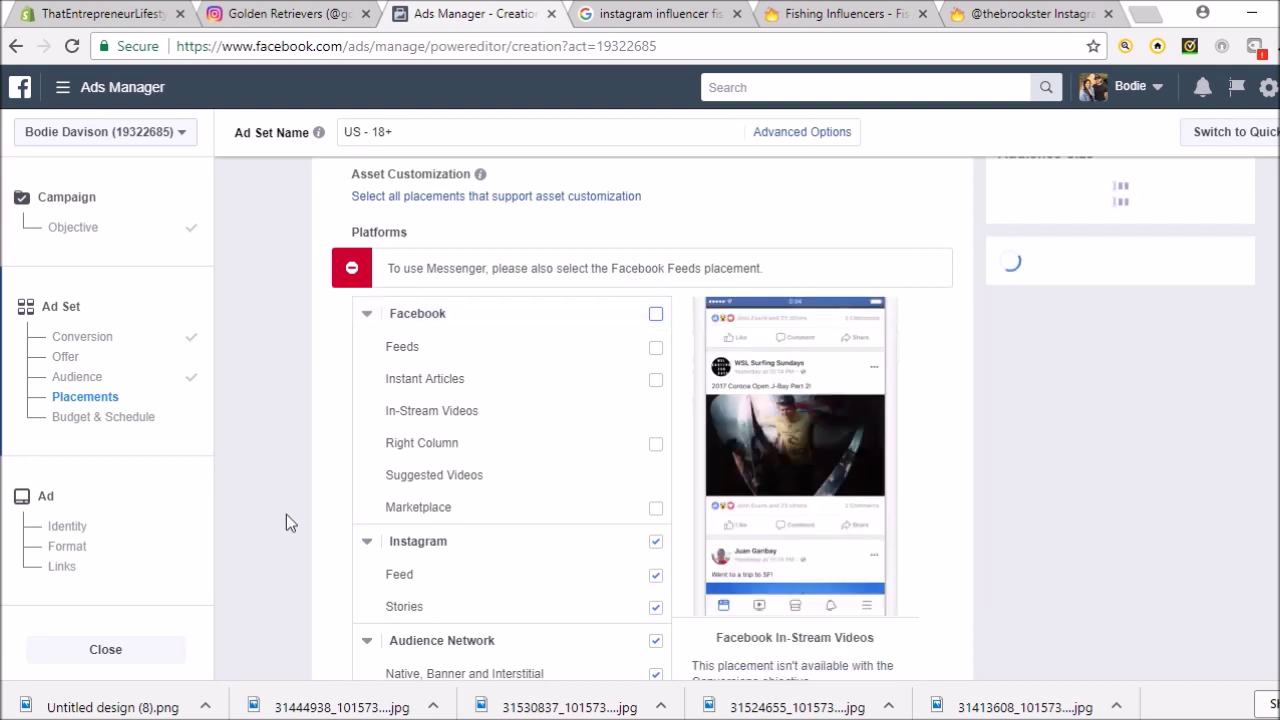
scroll(288, 521, "down", 2)
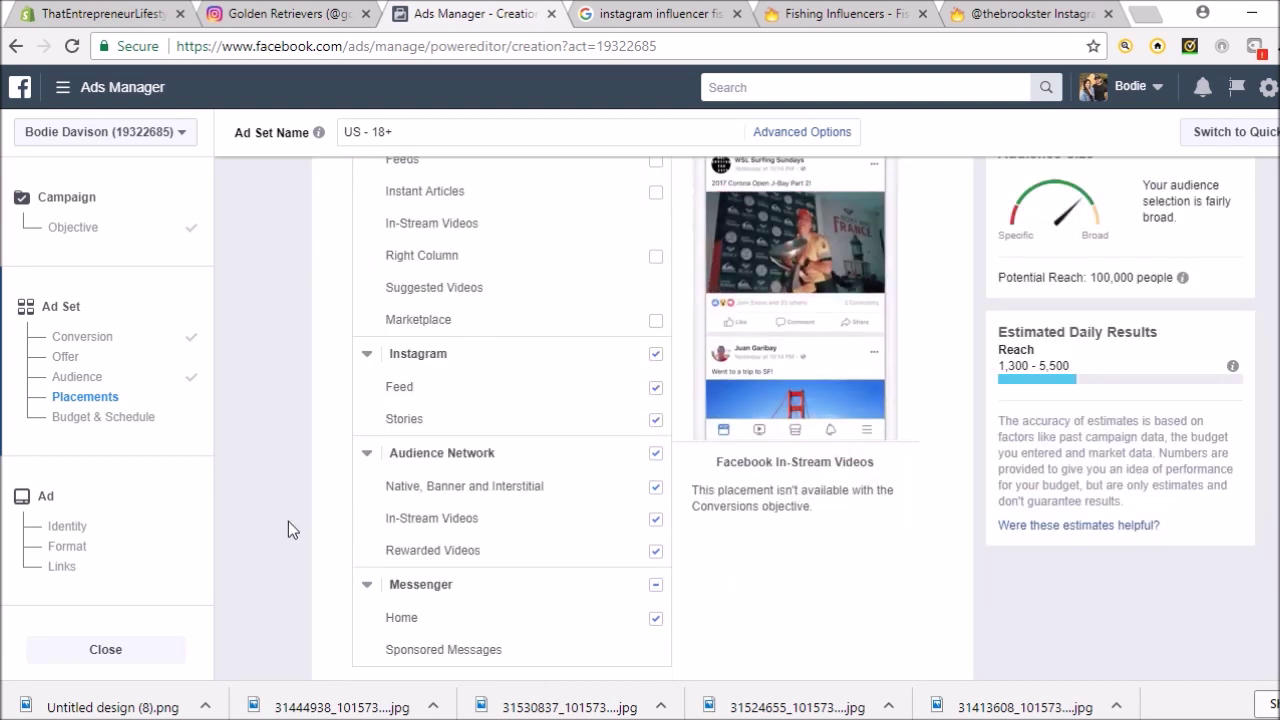
left_click(656, 456)
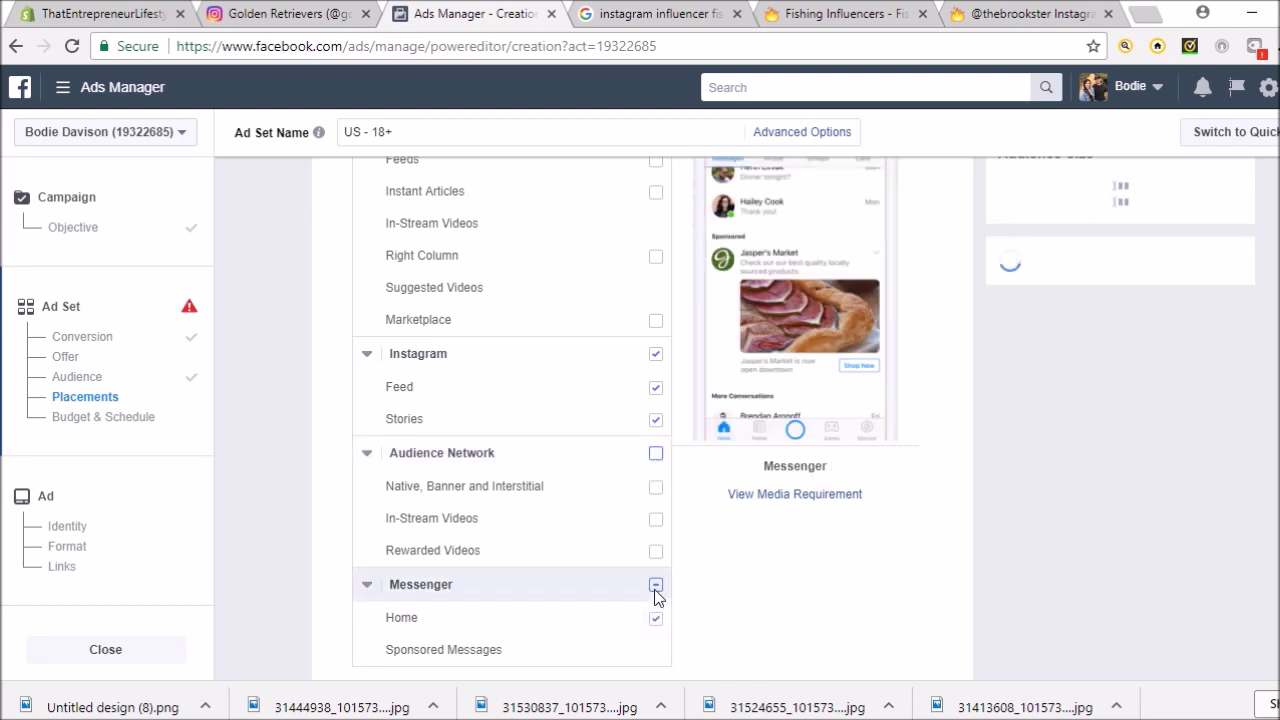
left_click(656, 588)
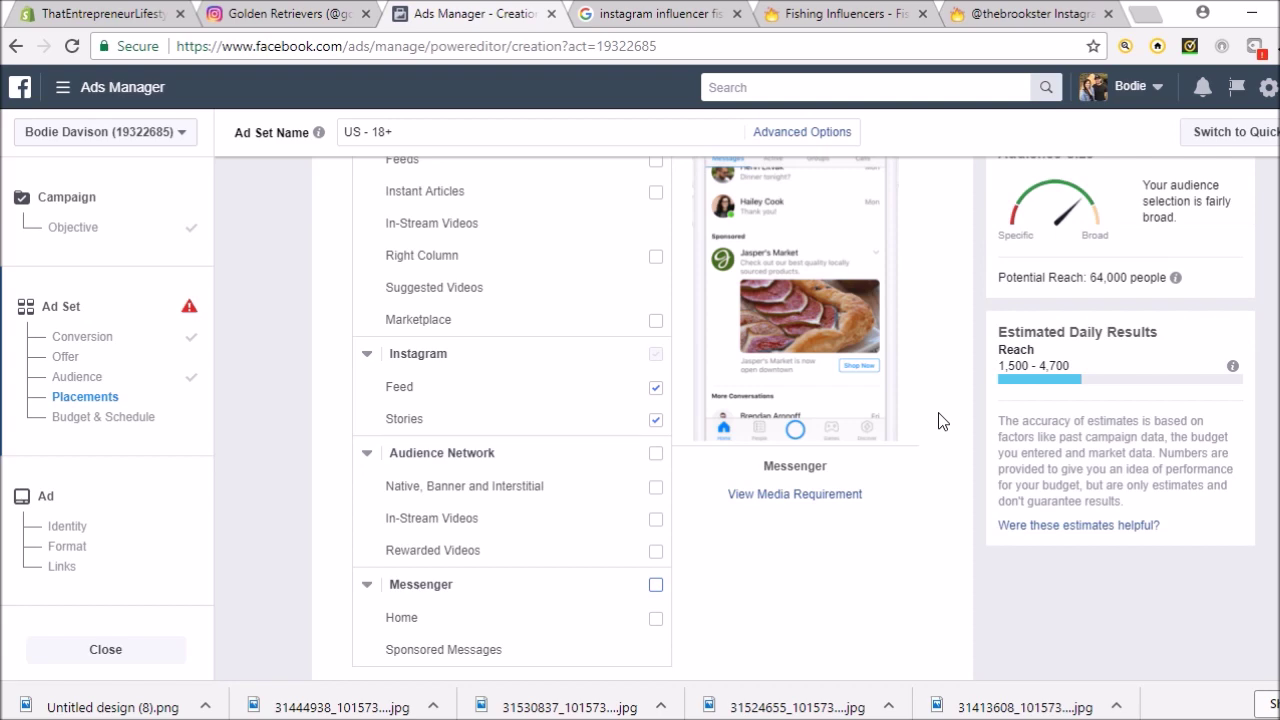
scroll(938, 421, "up", 4)
scroll(938, 421, "up", 1)
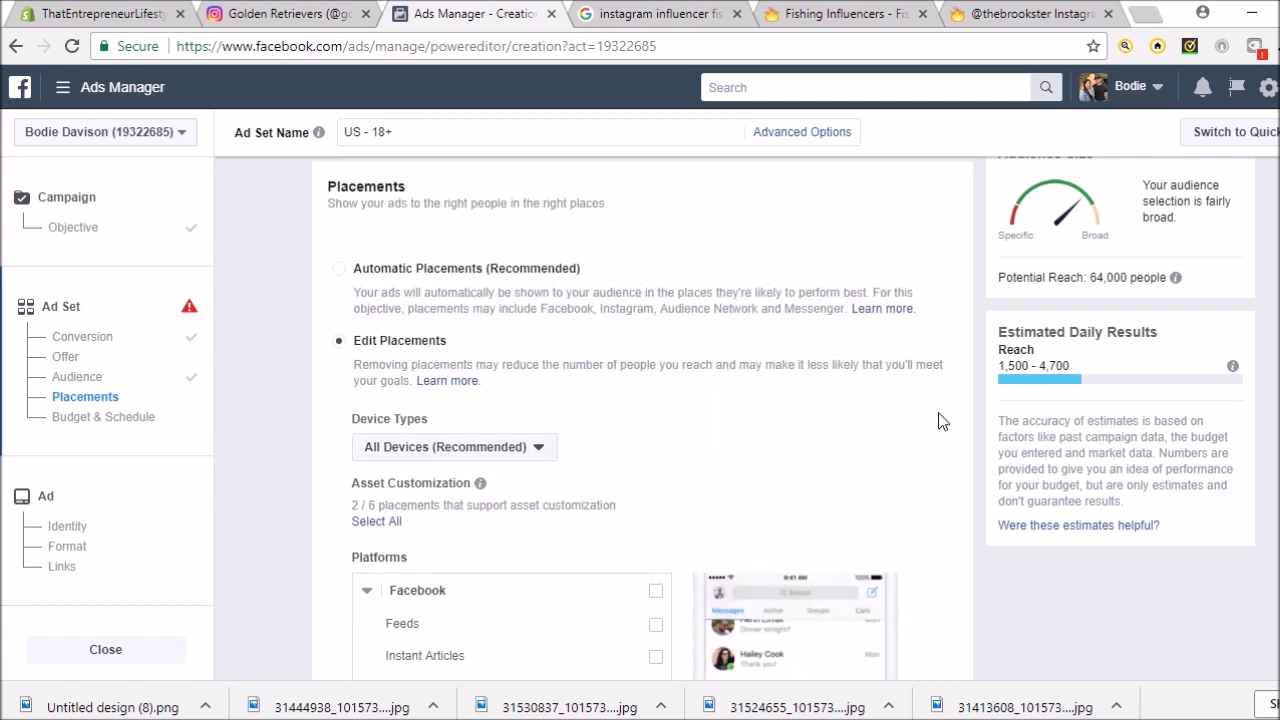
scroll(938, 421, "up", 4)
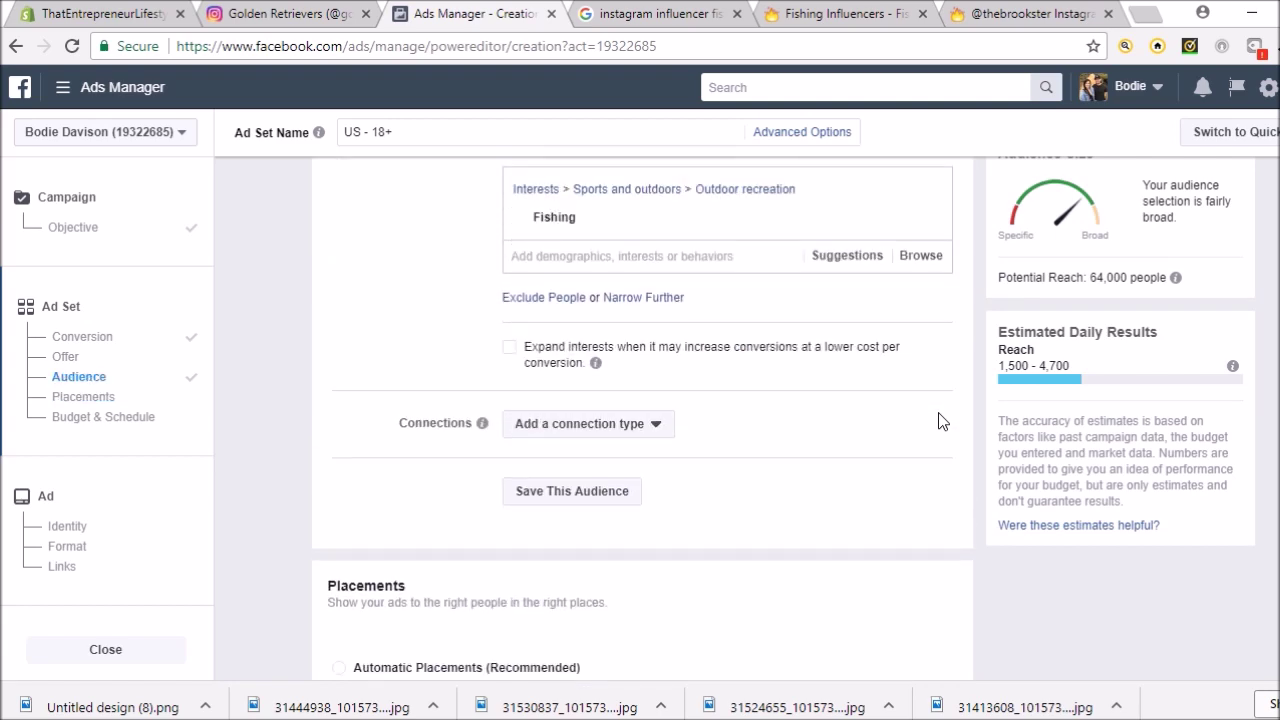
scroll(938, 421, "up", 1)
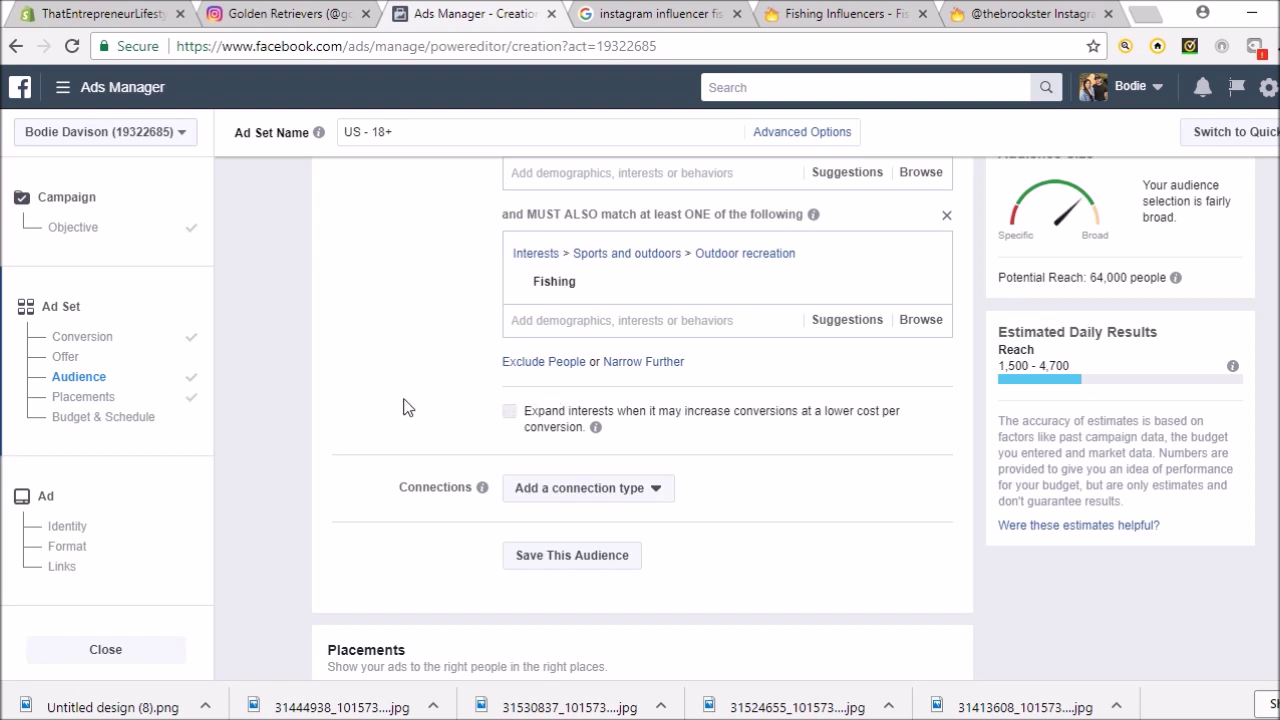
Step: Re-enable interest expansion and add Fly fishing as another must-also-match interest
key("space")
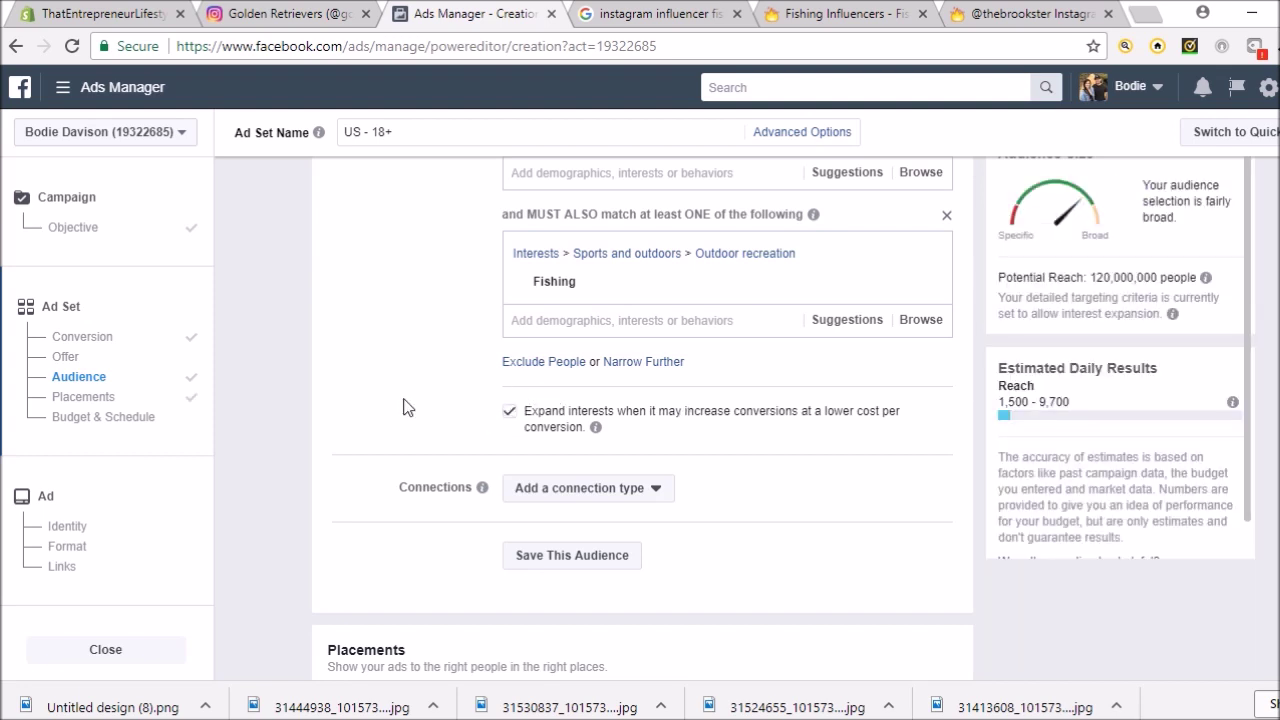
scroll(428, 406, "up", 3)
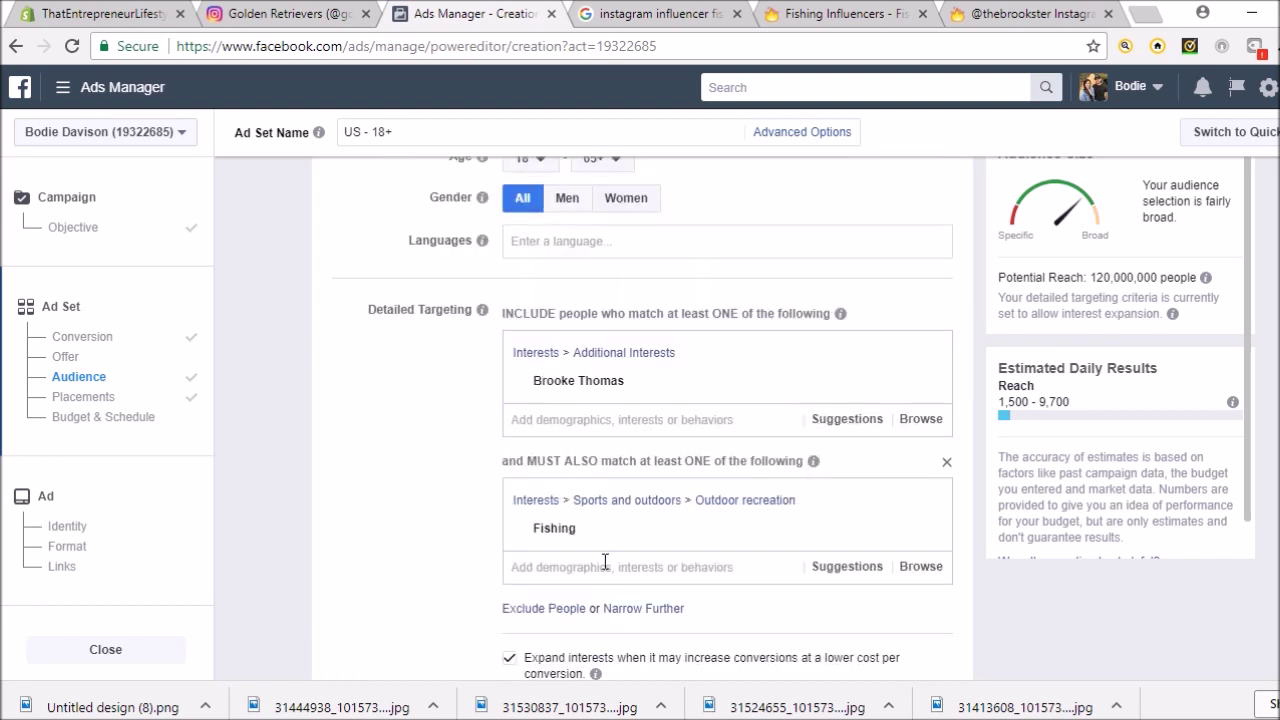
left_click(657, 609)
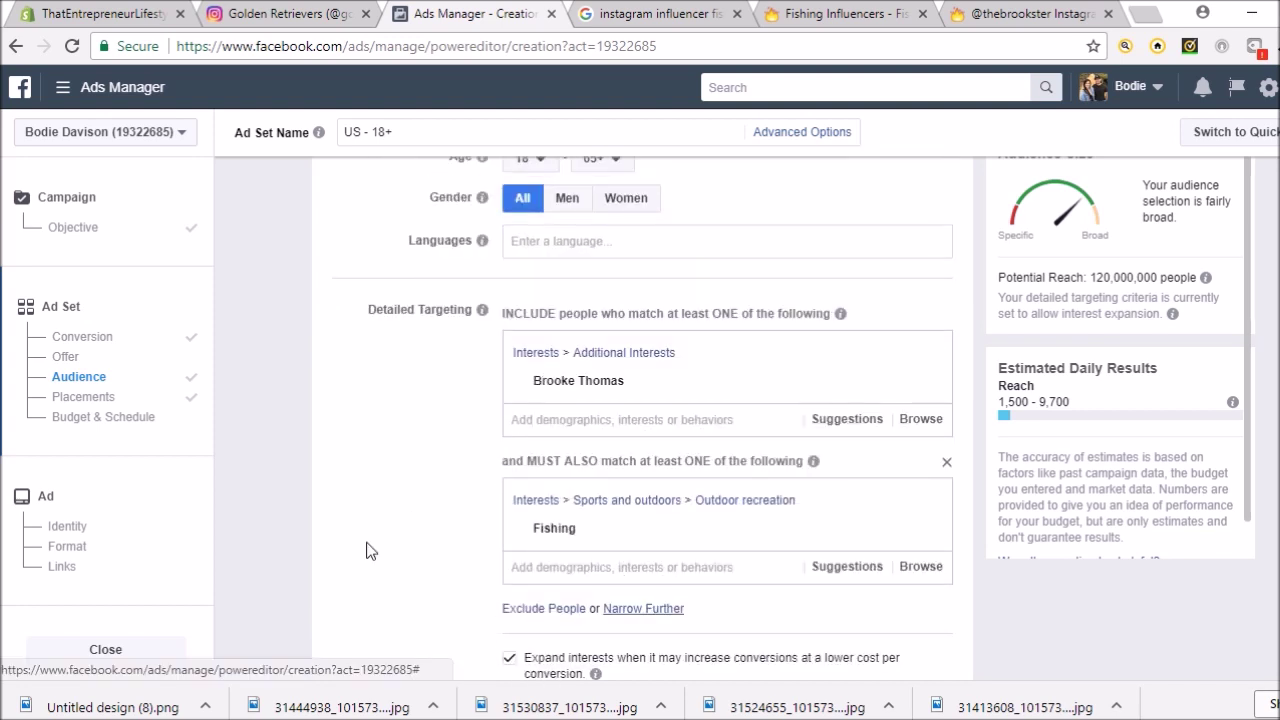
scroll(360, 500, "down", 3)
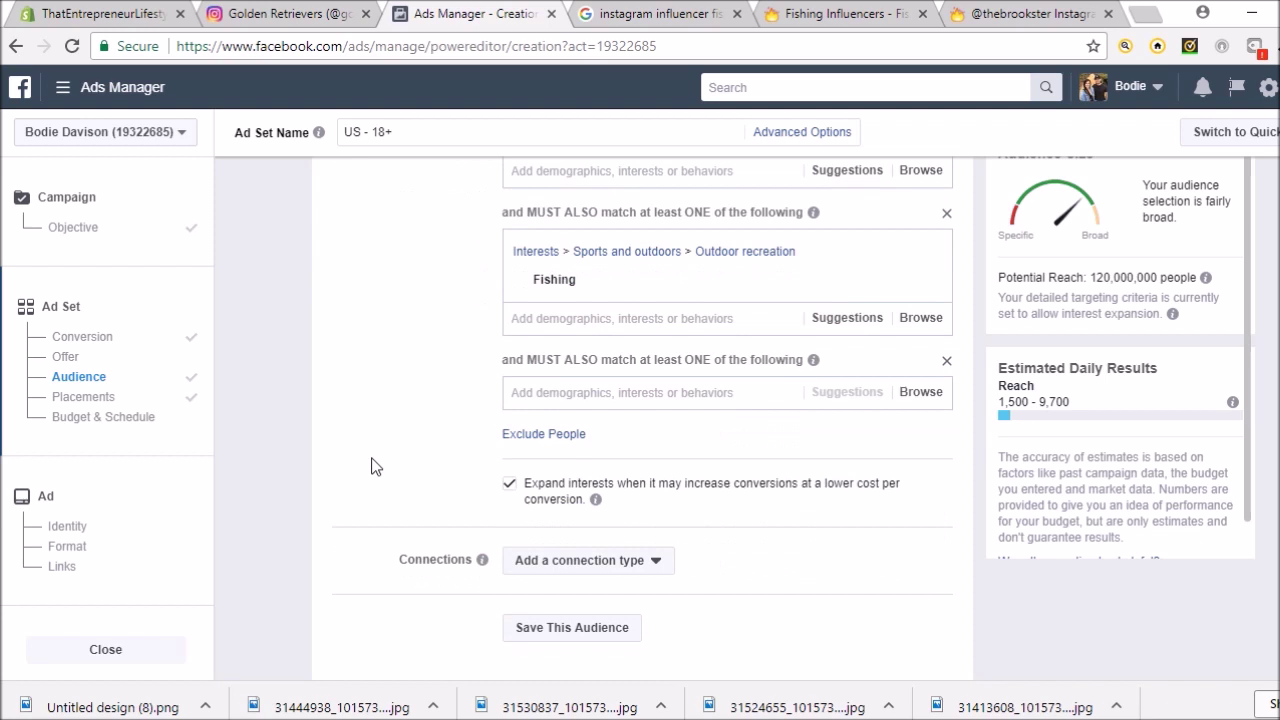
left_click(617, 382)
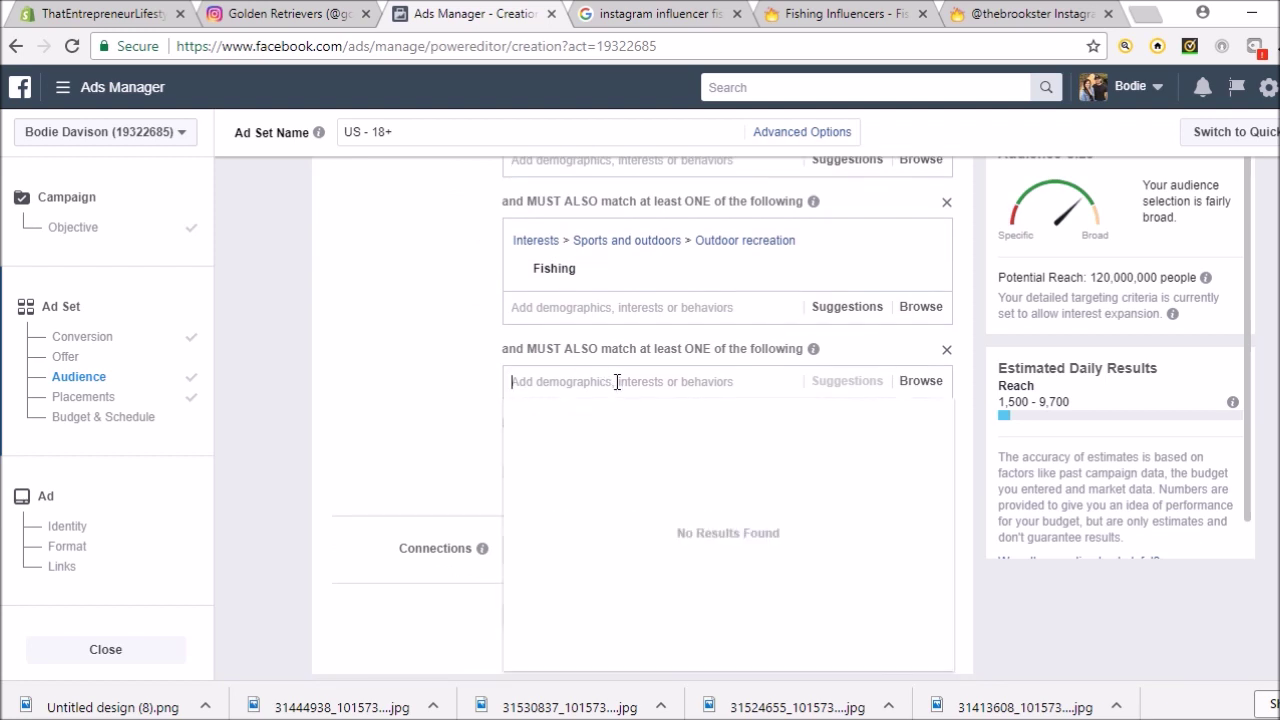
type("fly")
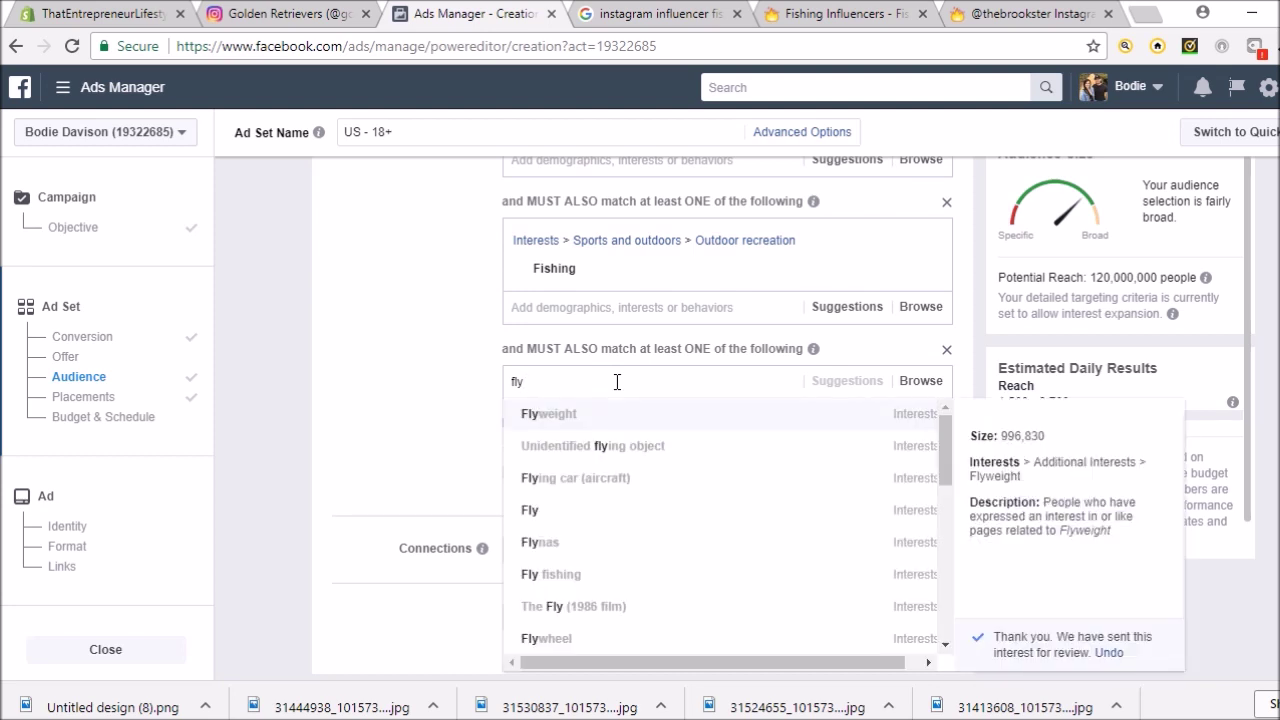
left_click(703, 578)
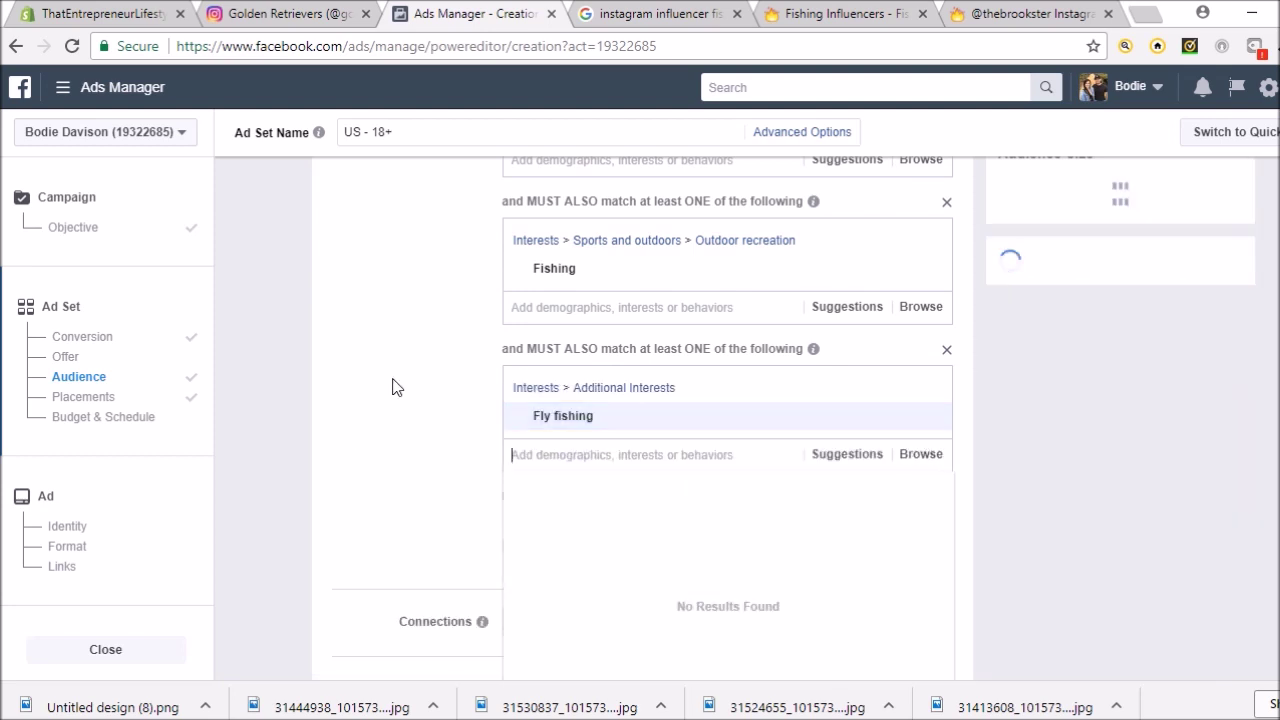
Step: Review the narrowed targeting and begin adding another interest condition
scroll(405, 363, "up", 2)
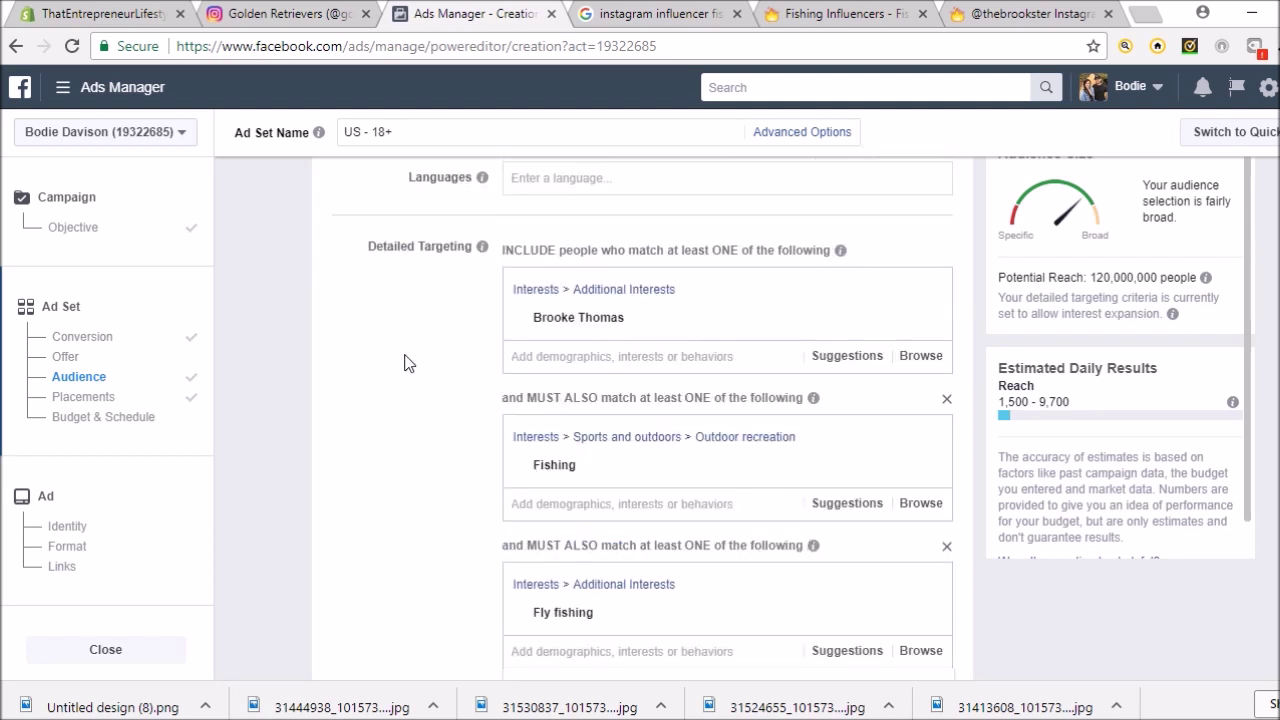
scroll(406, 363, "down", 1)
mouse_move(537, 248)
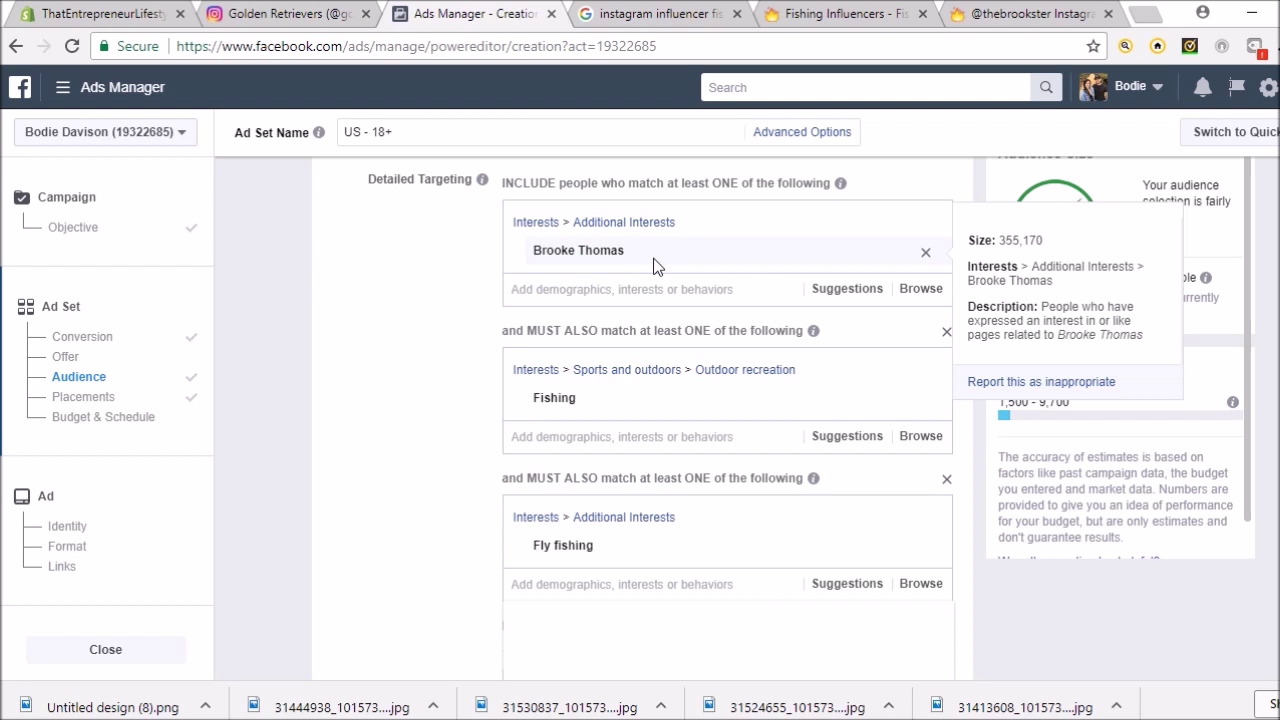
mouse_move(643, 404)
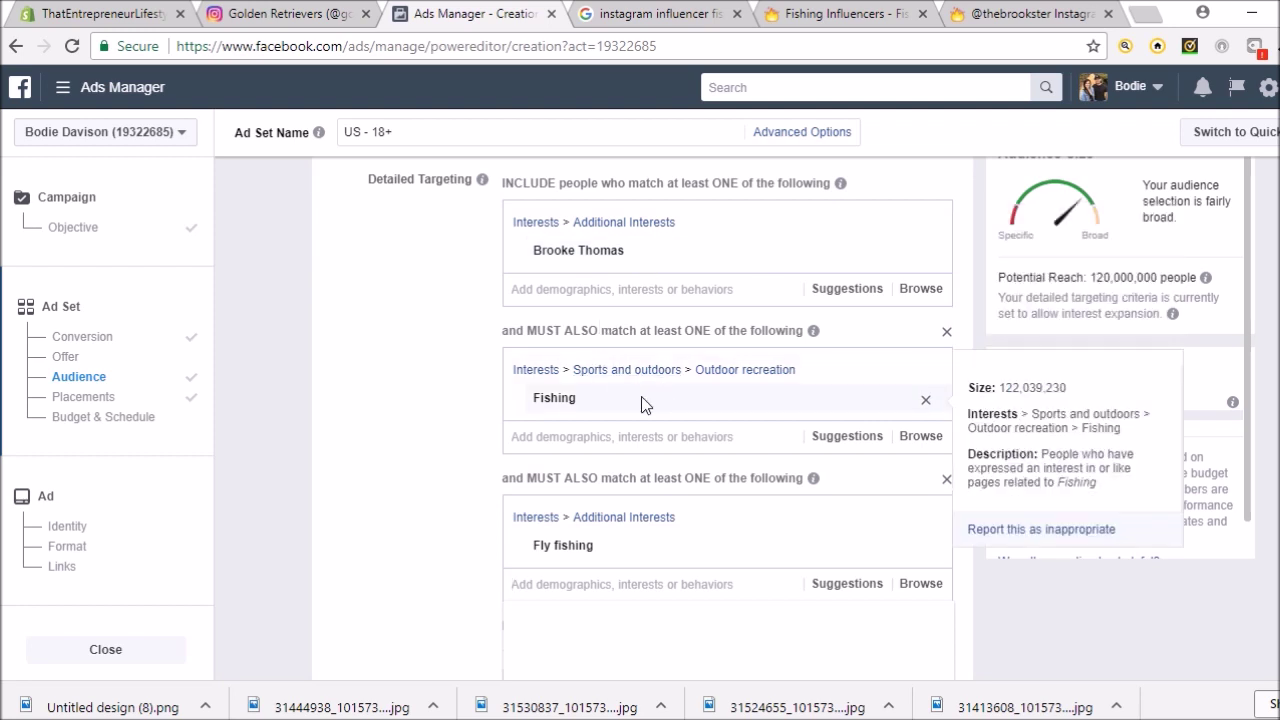
mouse_move(700, 549)
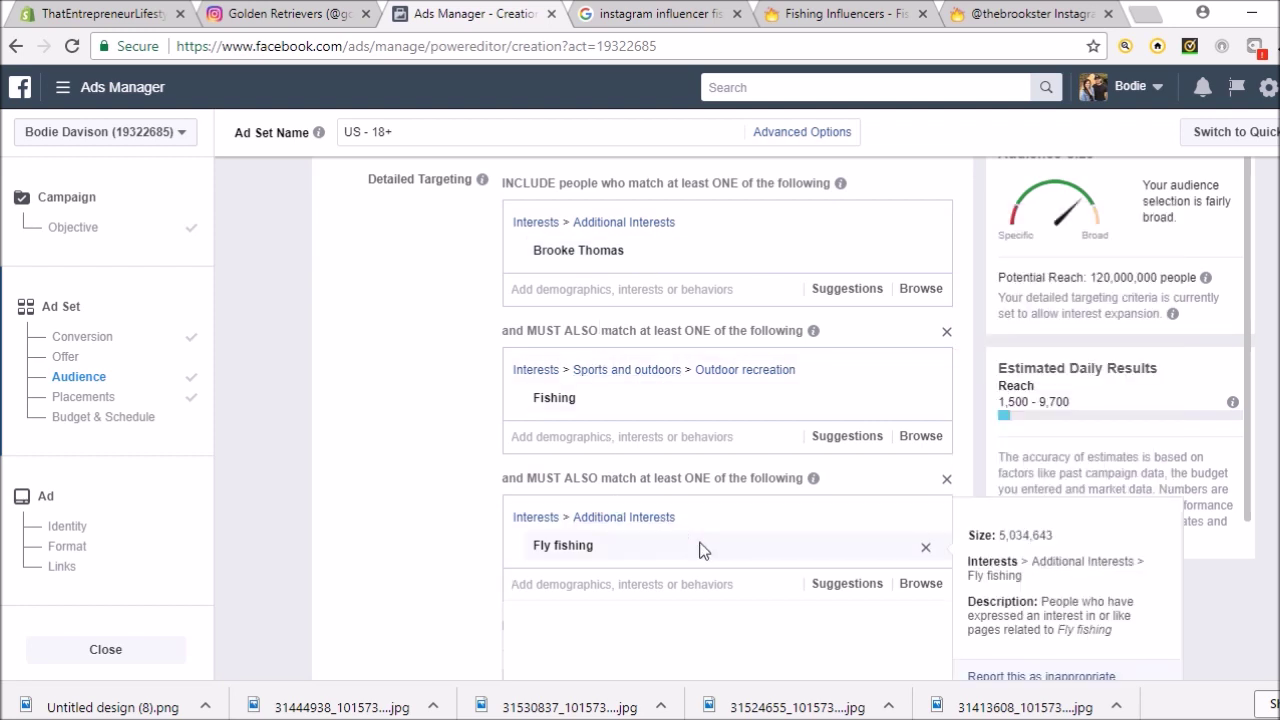
left_click(645, 578)
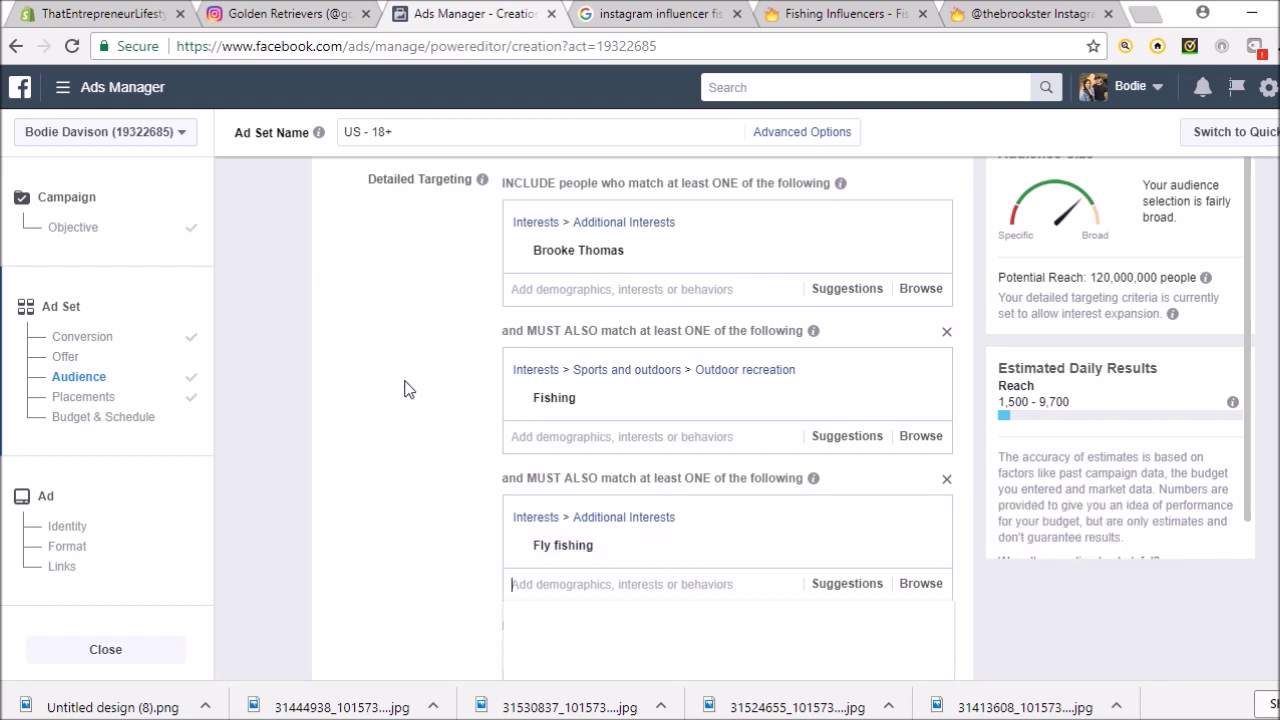
scroll(404, 389, "down", 2)
scroll(404, 389, "up", 2)
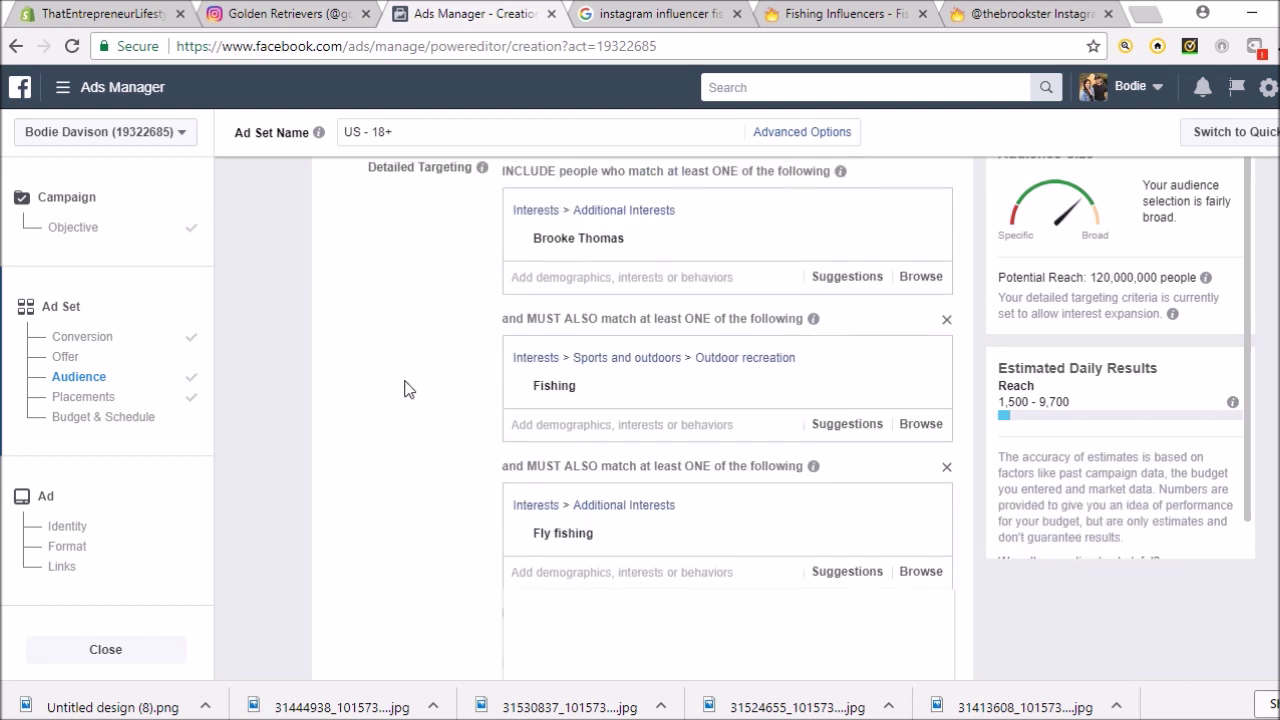
scroll(406, 388, "down", 2)
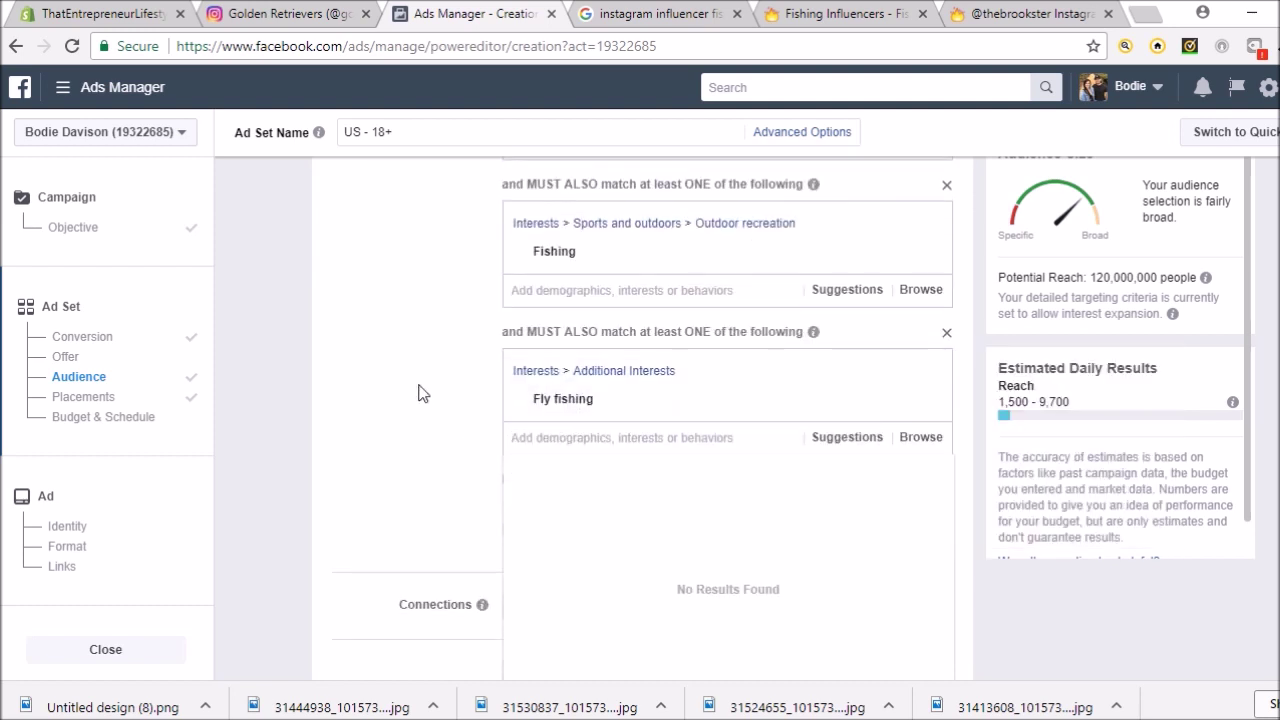
left_click(386, 394)
scroll(350, 400, "down", 3)
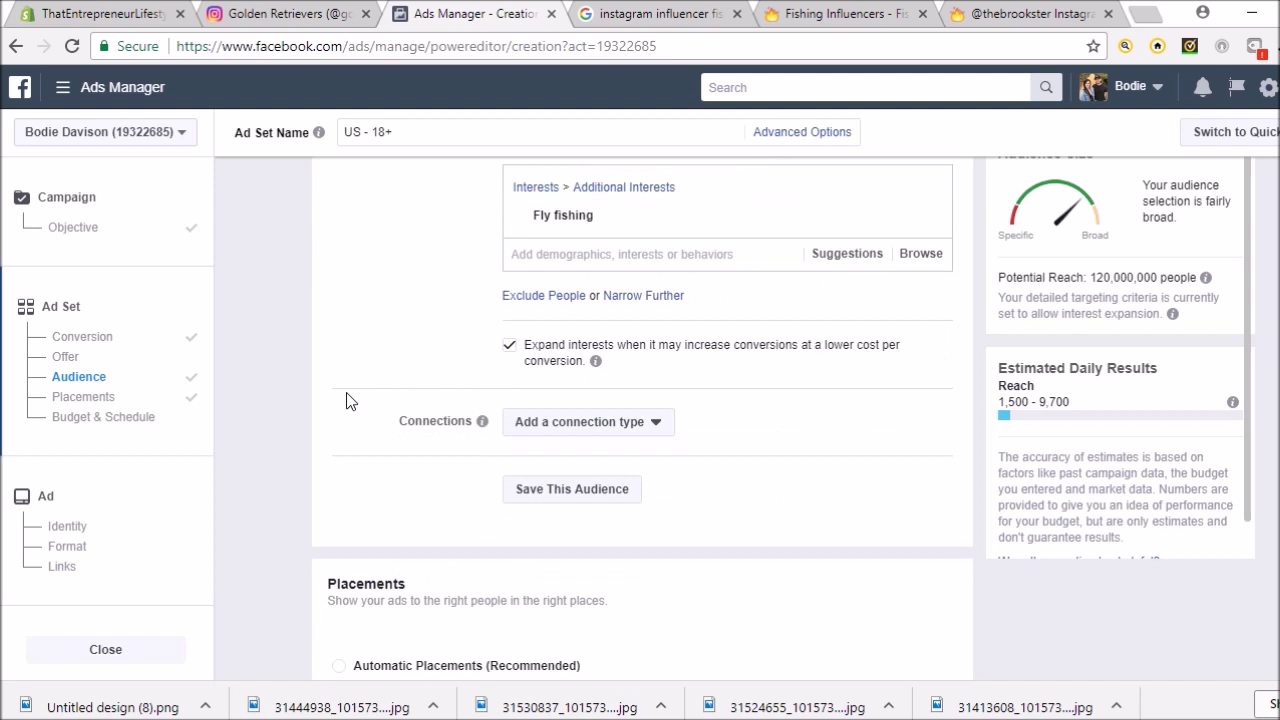
scroll(346, 400, "down", 2)
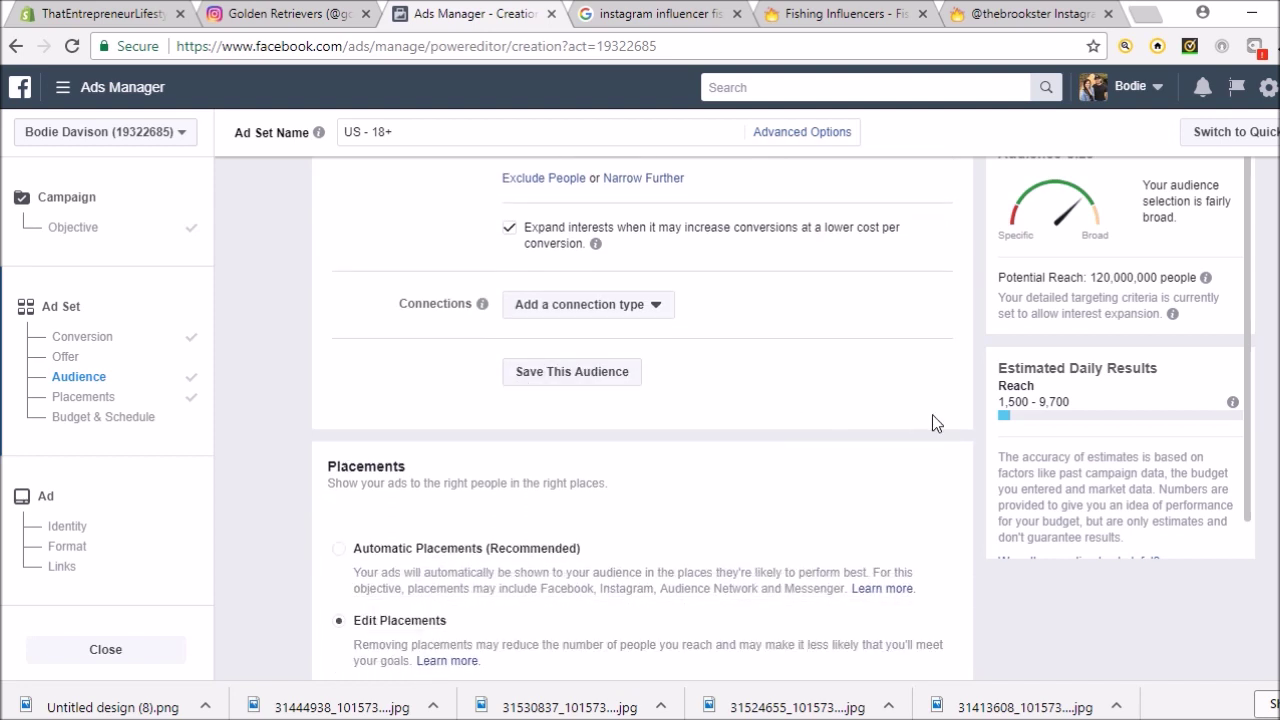
scroll(932, 423, "down", 4)
scroll(743, 446, "down", 3)
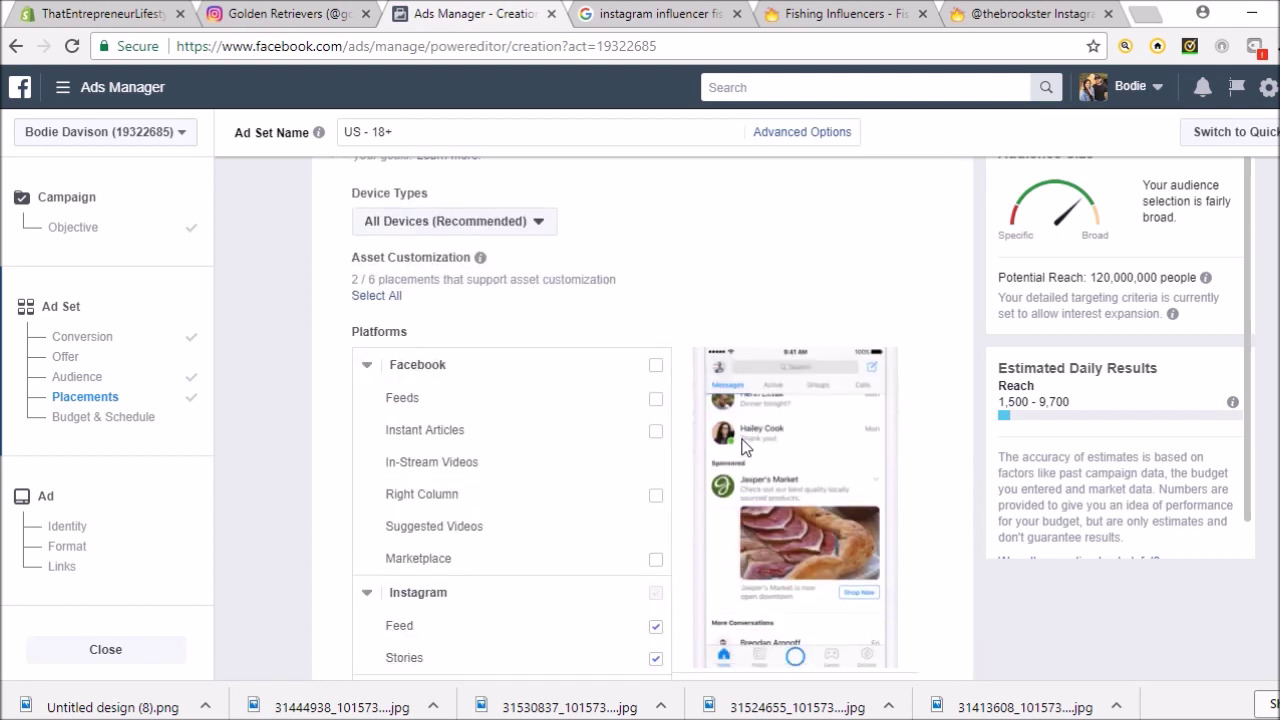
scroll(697, 583, "down", 2)
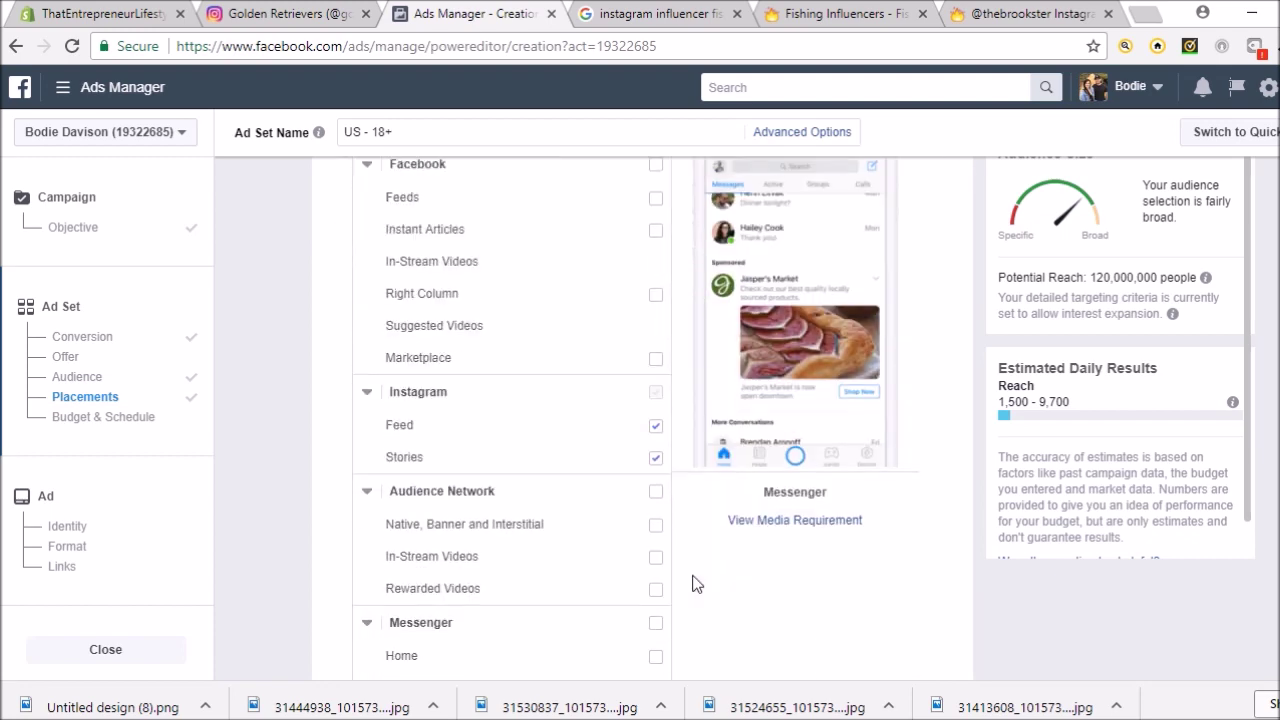
scroll(697, 583, "down", 1)
scroll(697, 583, "down", 2)
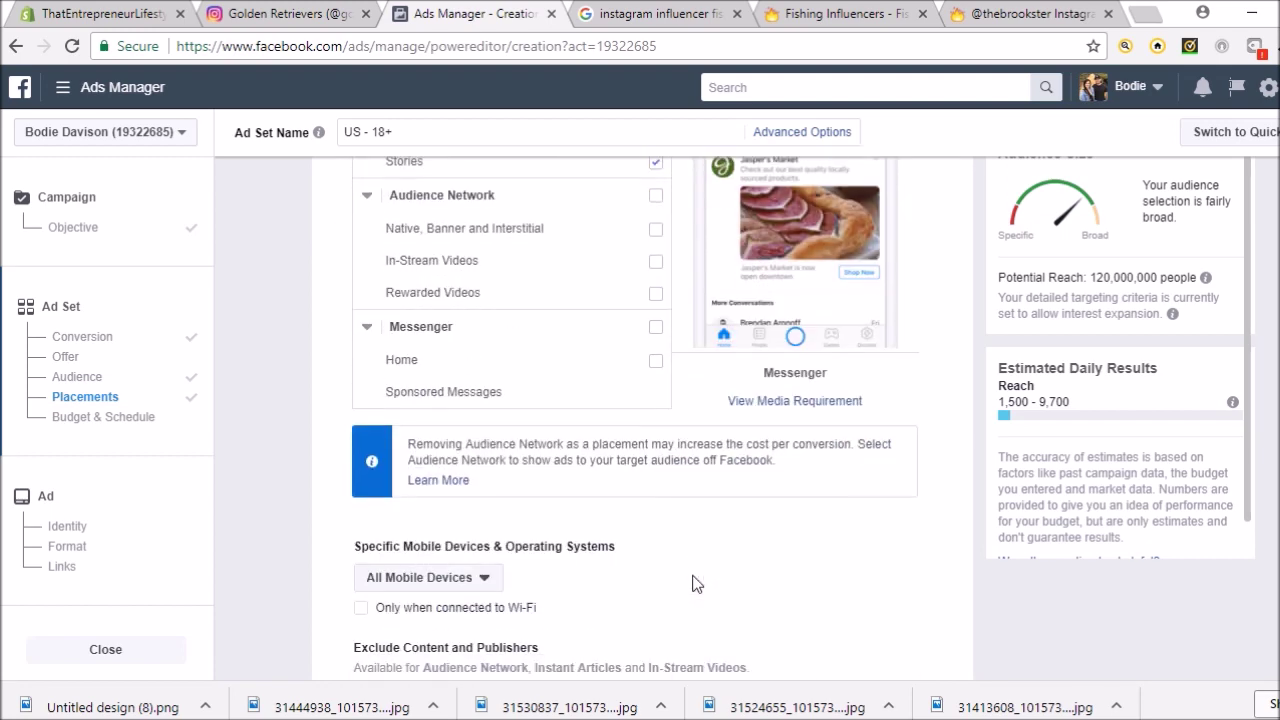
scroll(692, 583, "down", 2)
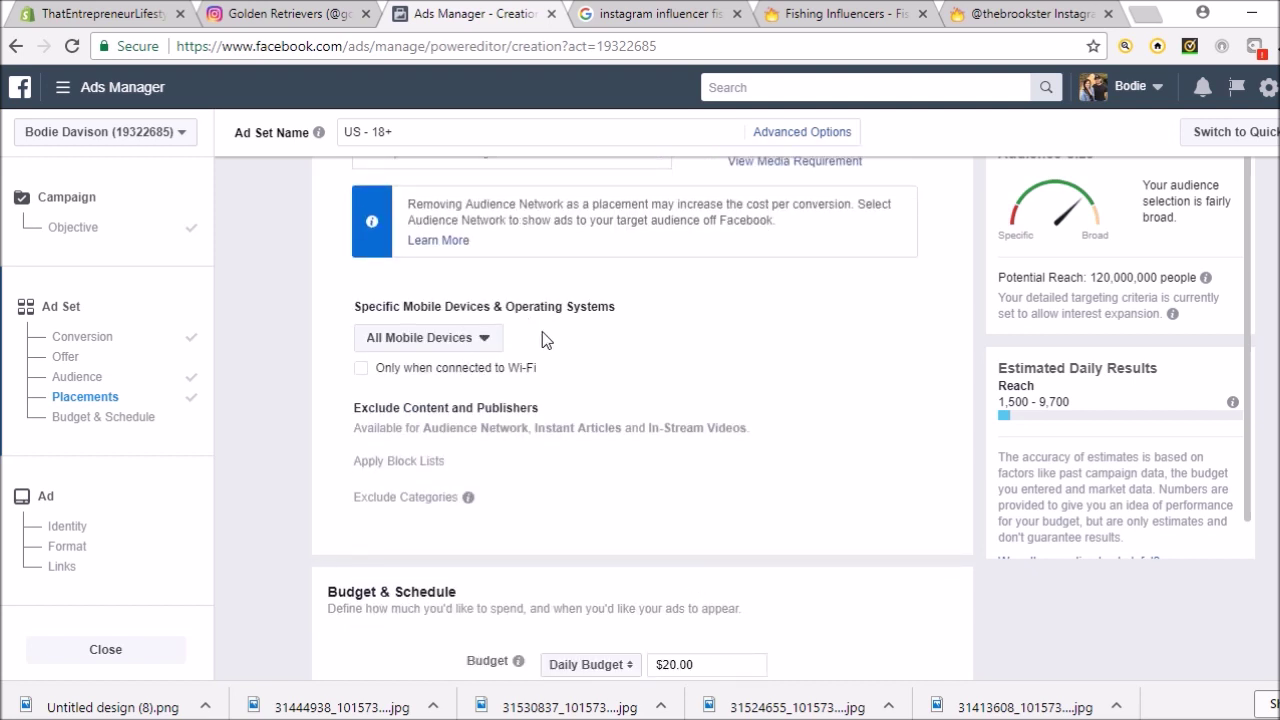
left_click(498, 341)
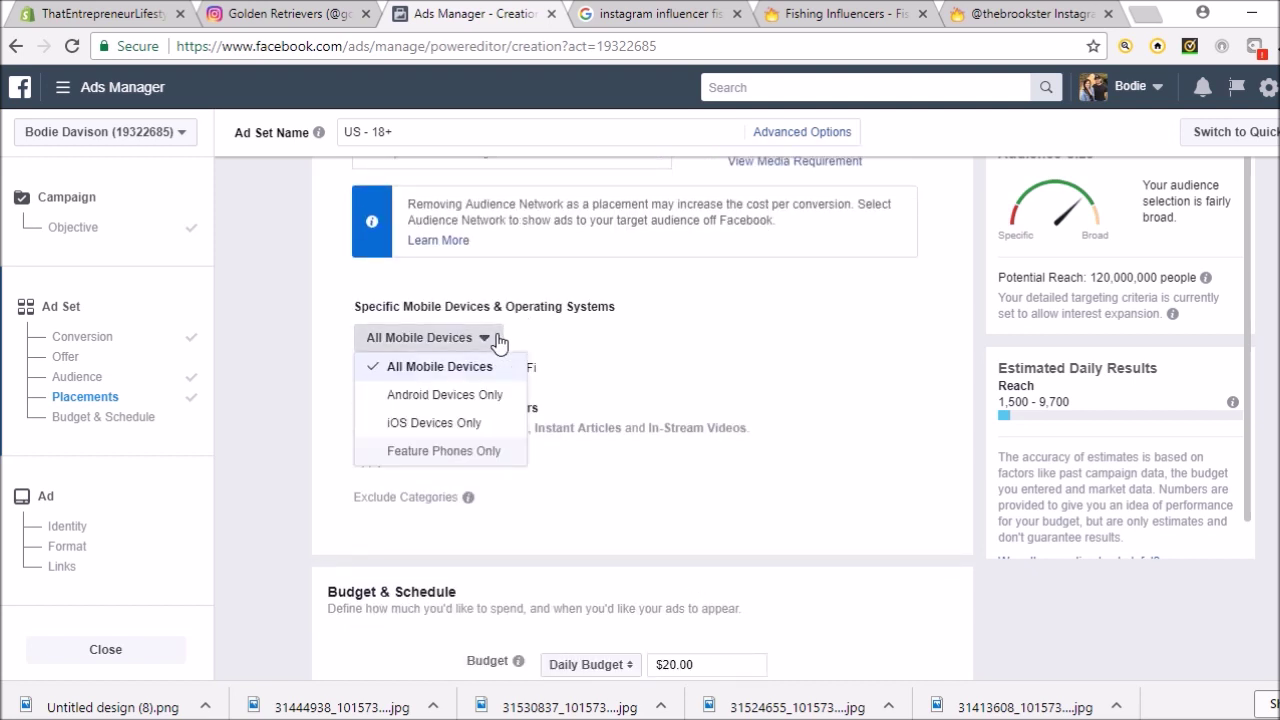
left_click(498, 341)
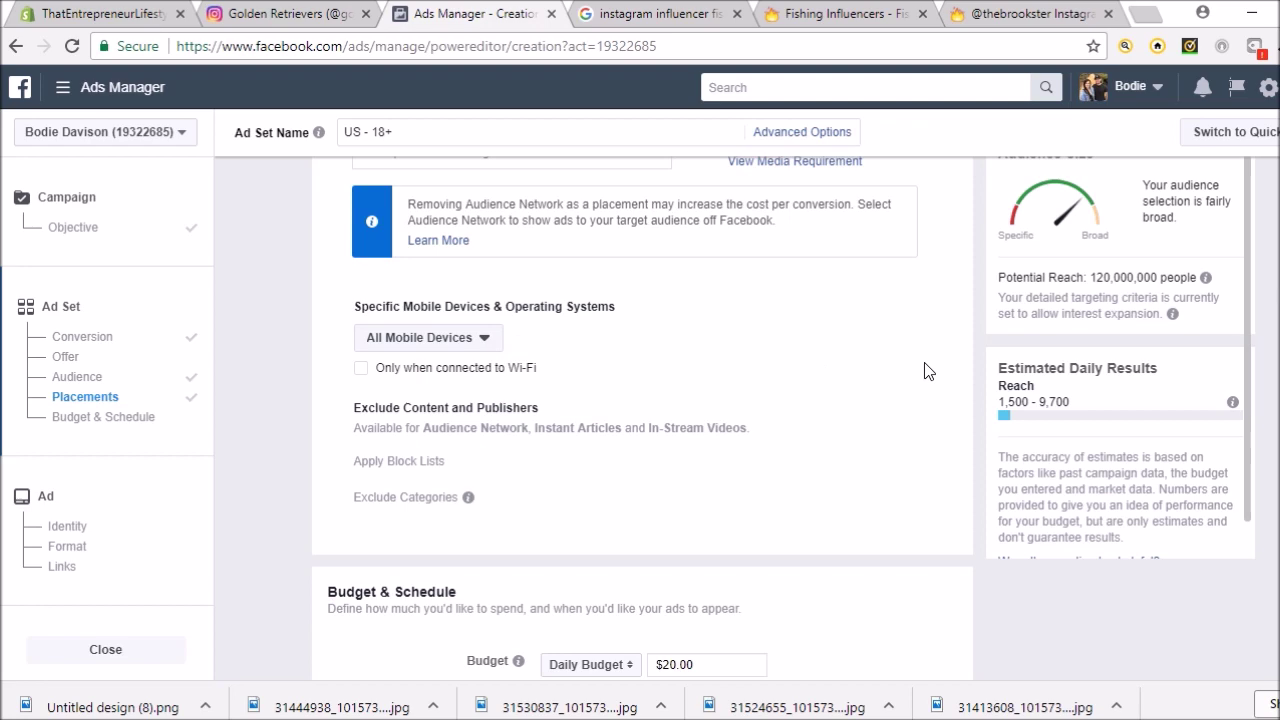
scroll(966, 394, "up", 2)
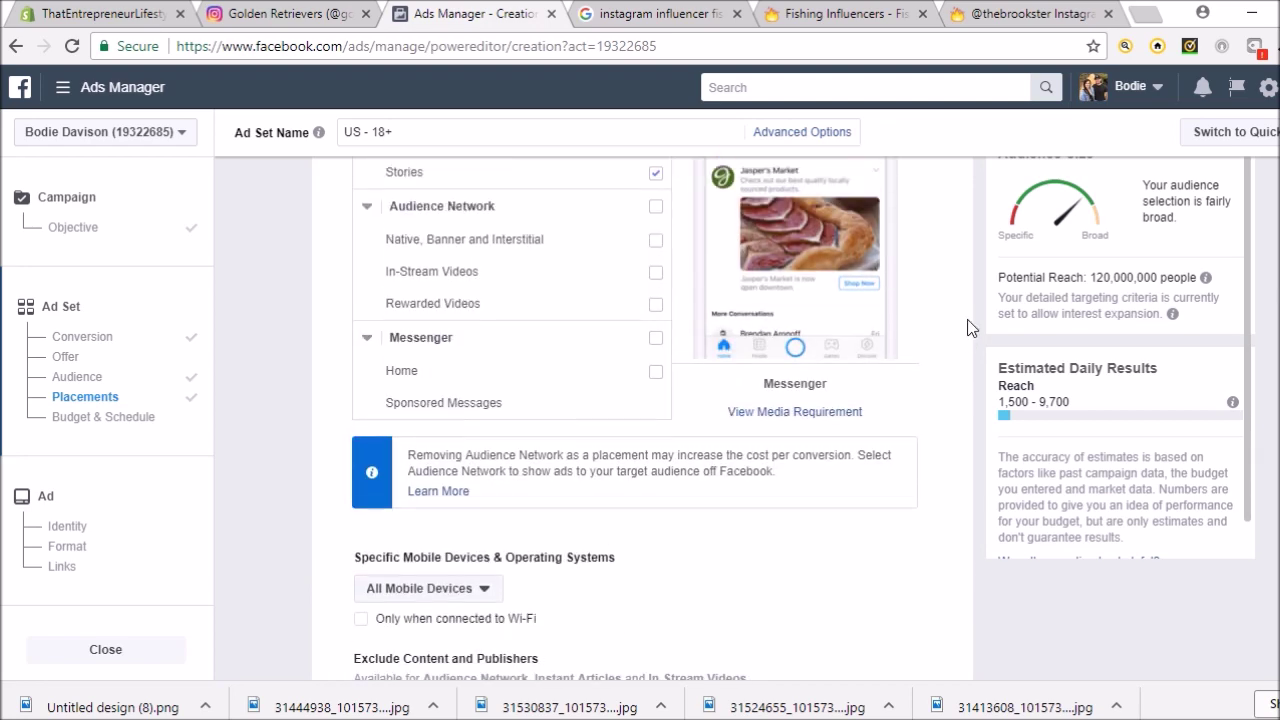
scroll(968, 327, "up", 5)
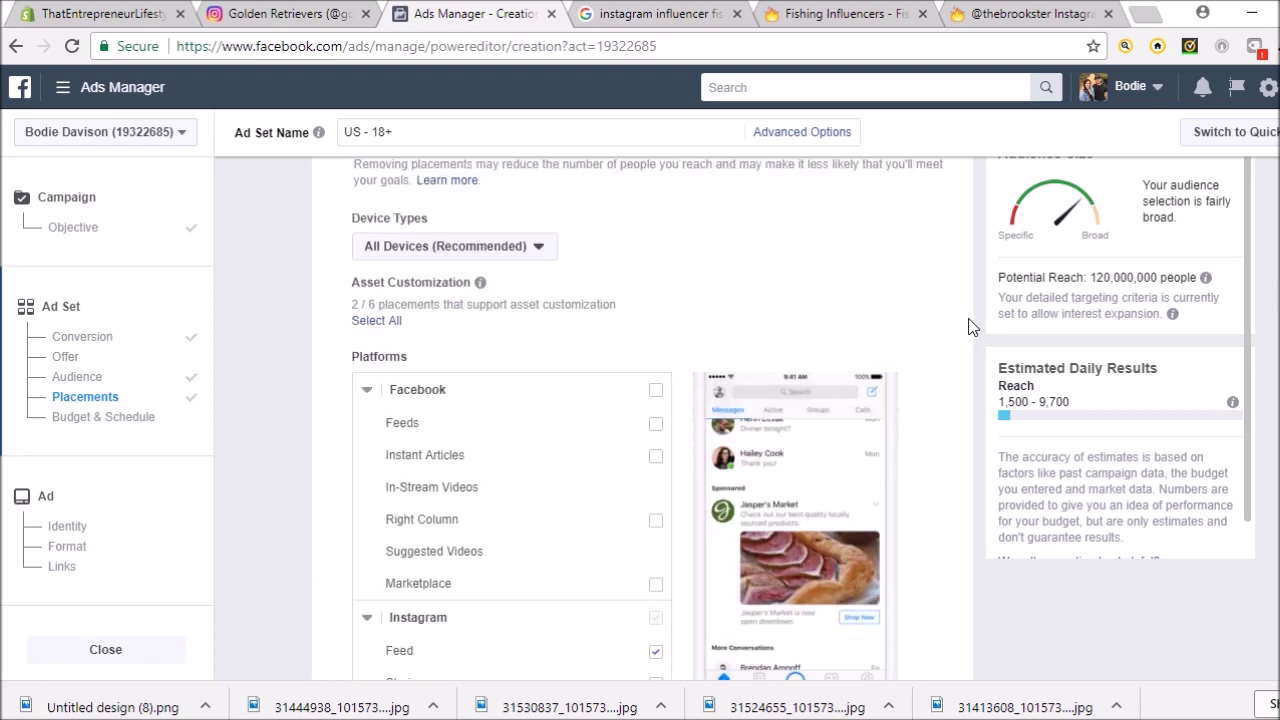
scroll(968, 327, "up", 1)
Step: Choose Mobile Only from the Device Types dropdown under Edit Placements
left_click(542, 365)
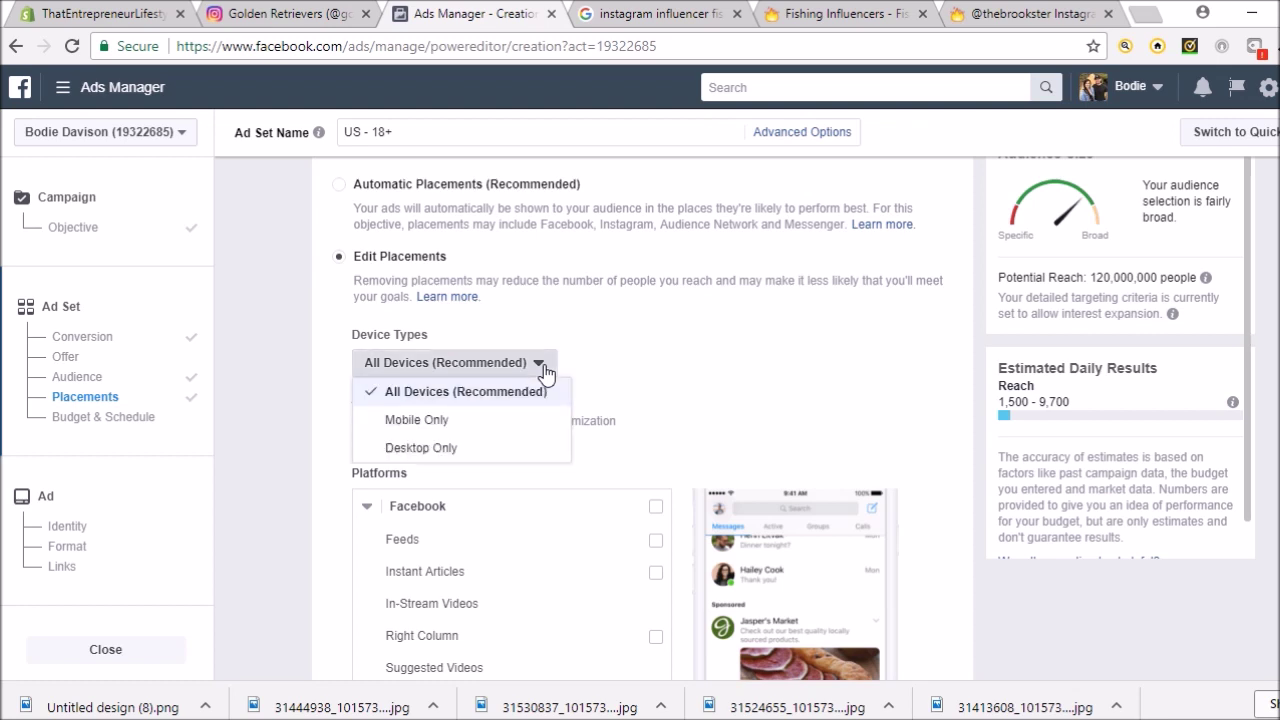
left_click(456, 422)
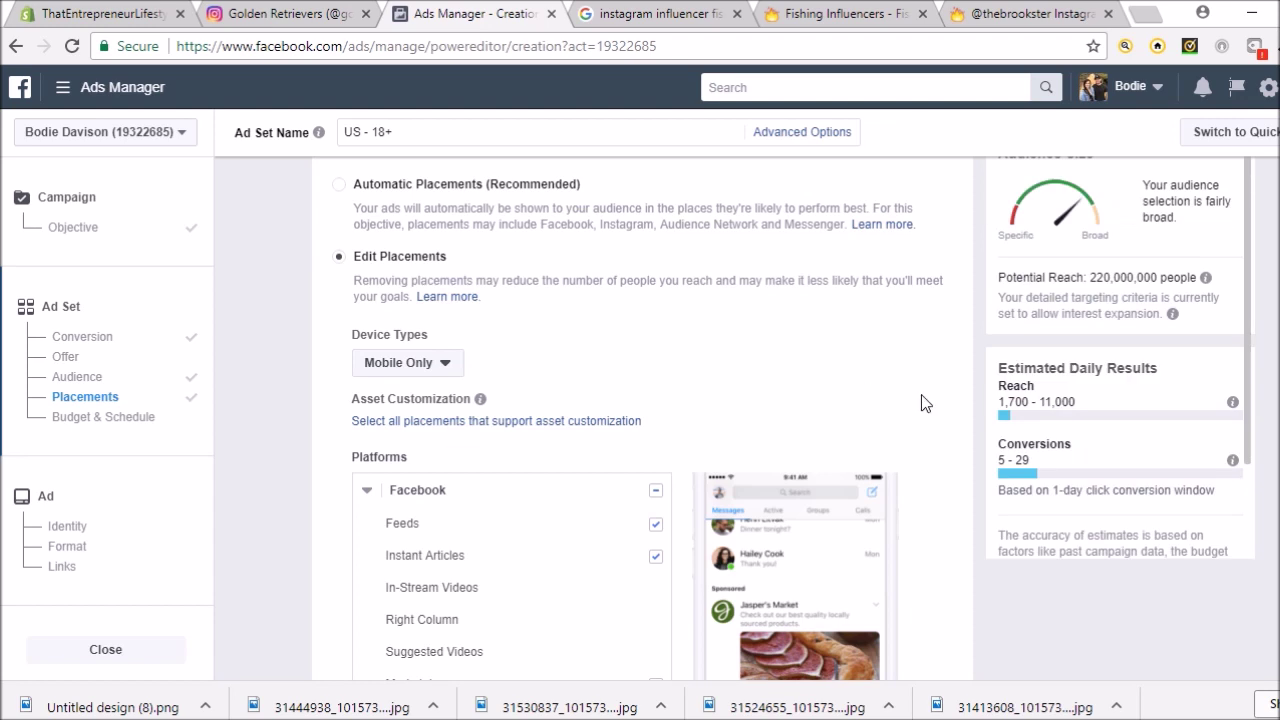
scroll(919, 380, "down", 3)
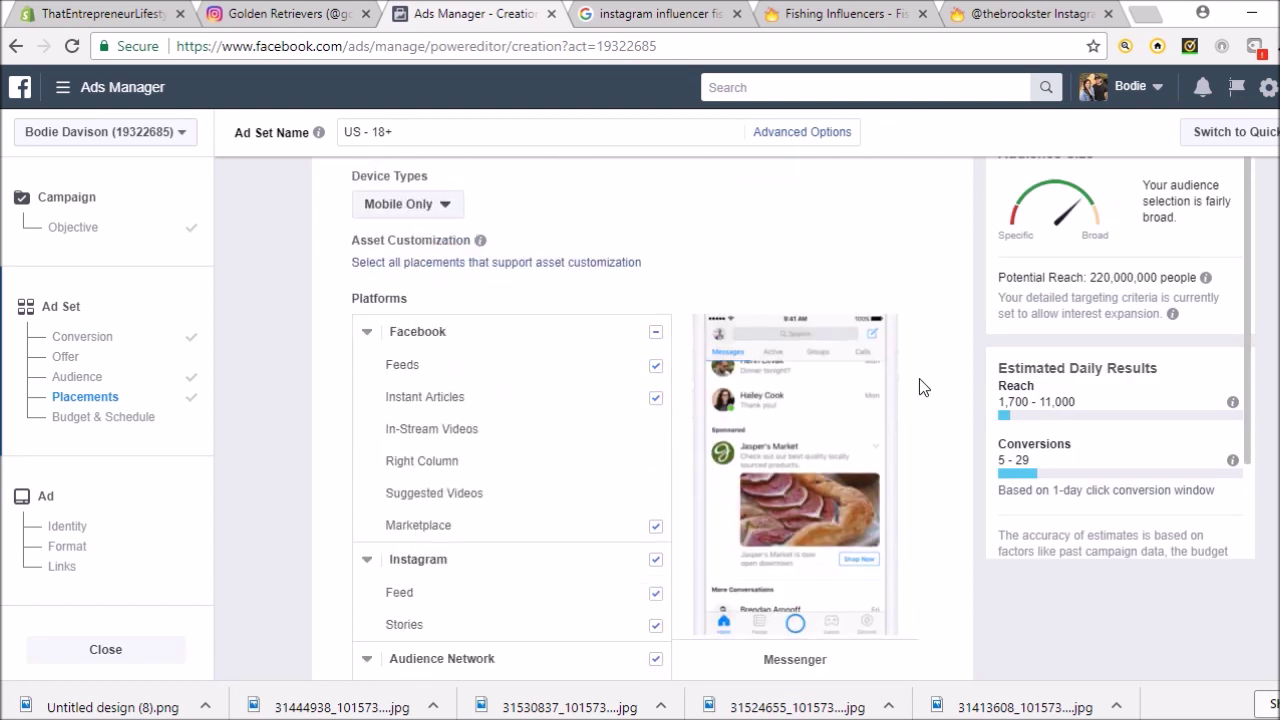
scroll(920, 380, "down", 4)
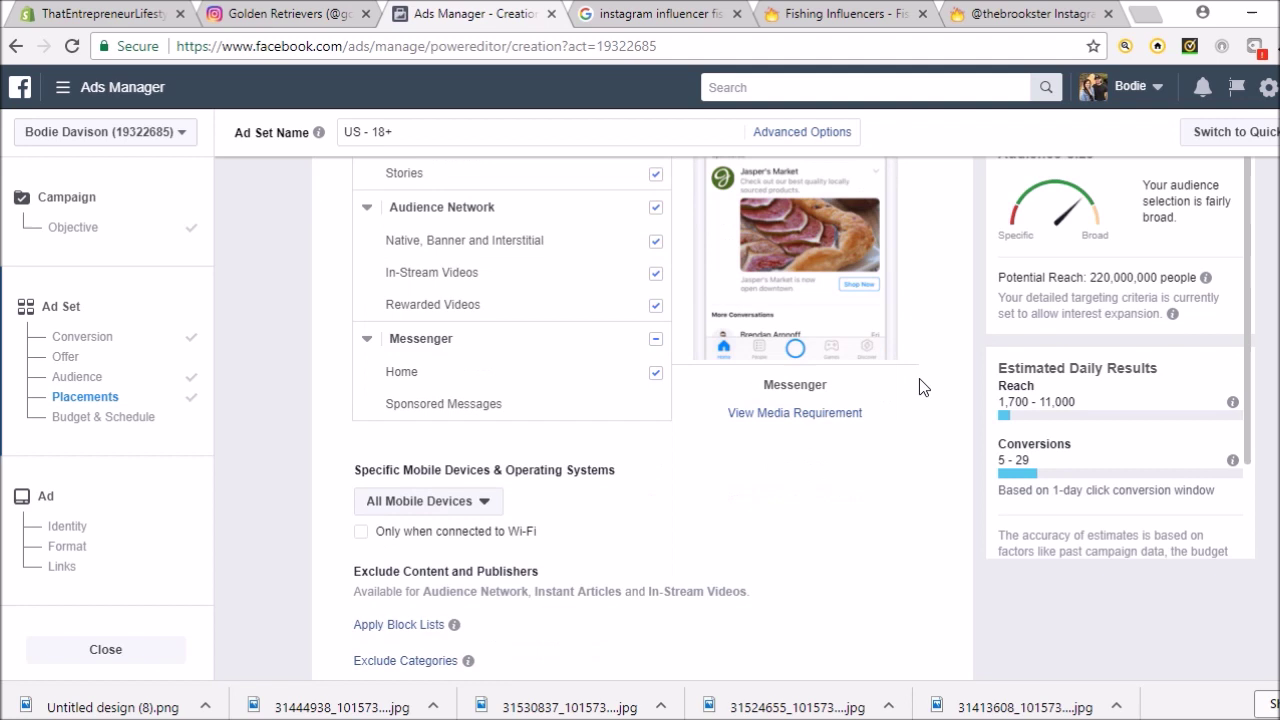
scroll(919, 387, "down", 3)
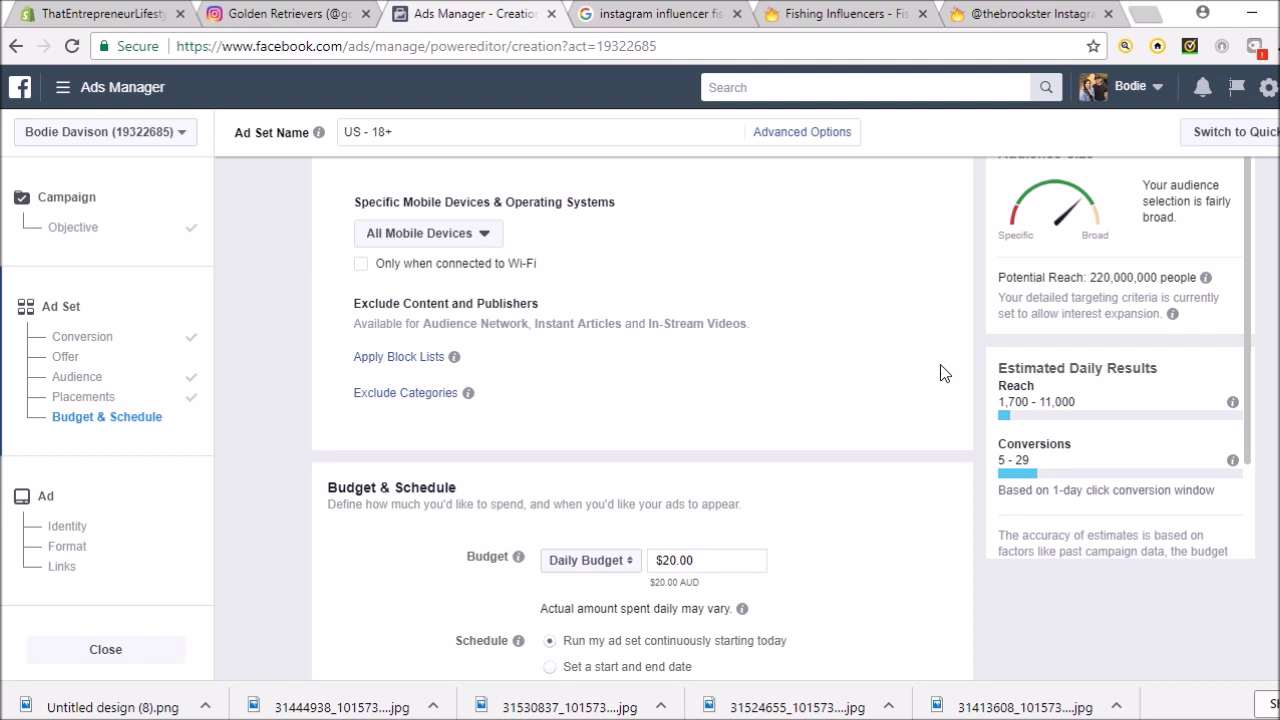
scroll(948, 360, "down", 1)
scroll(948, 357, "down", 1)
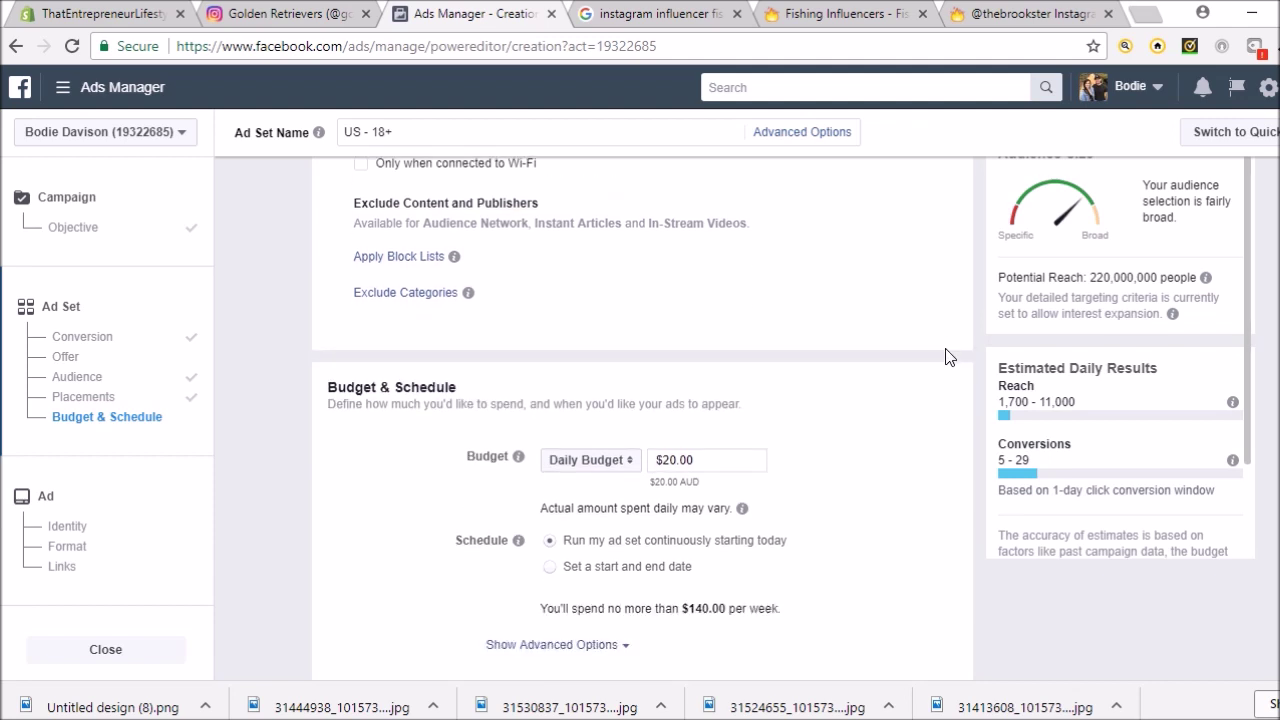
scroll(948, 357, "down", 1)
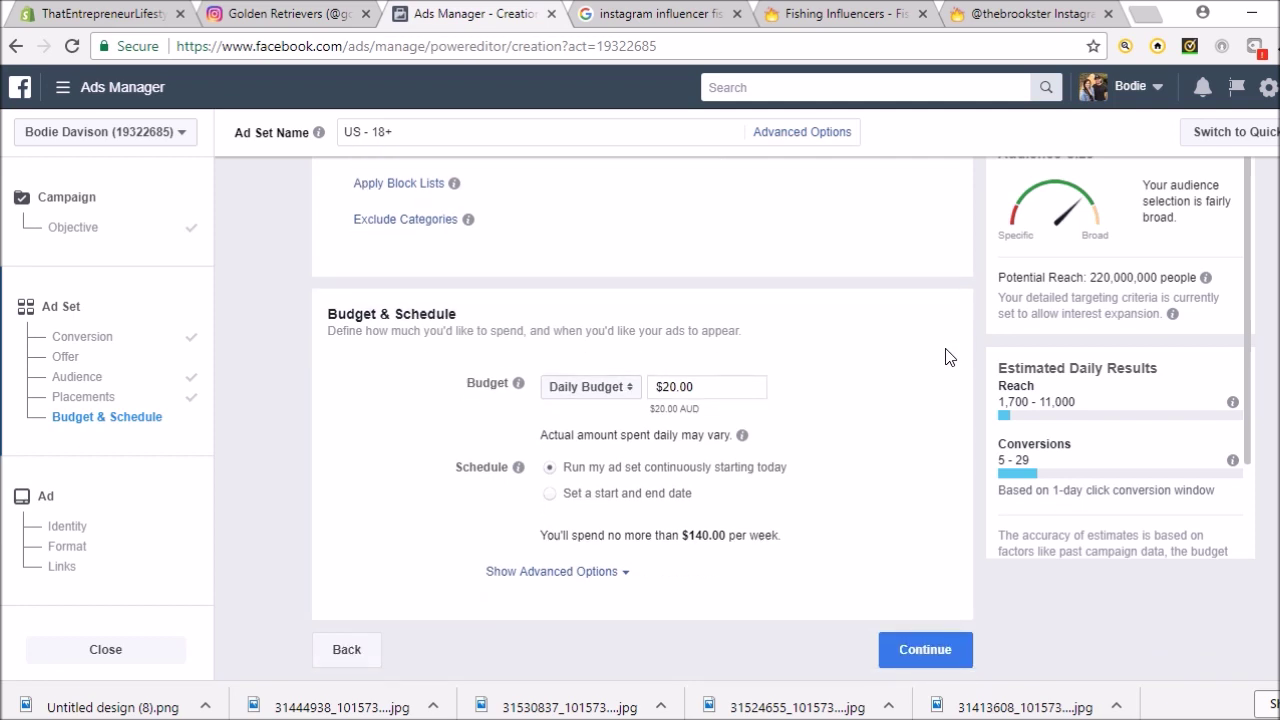
left_click(725, 386)
left_click(905, 652)
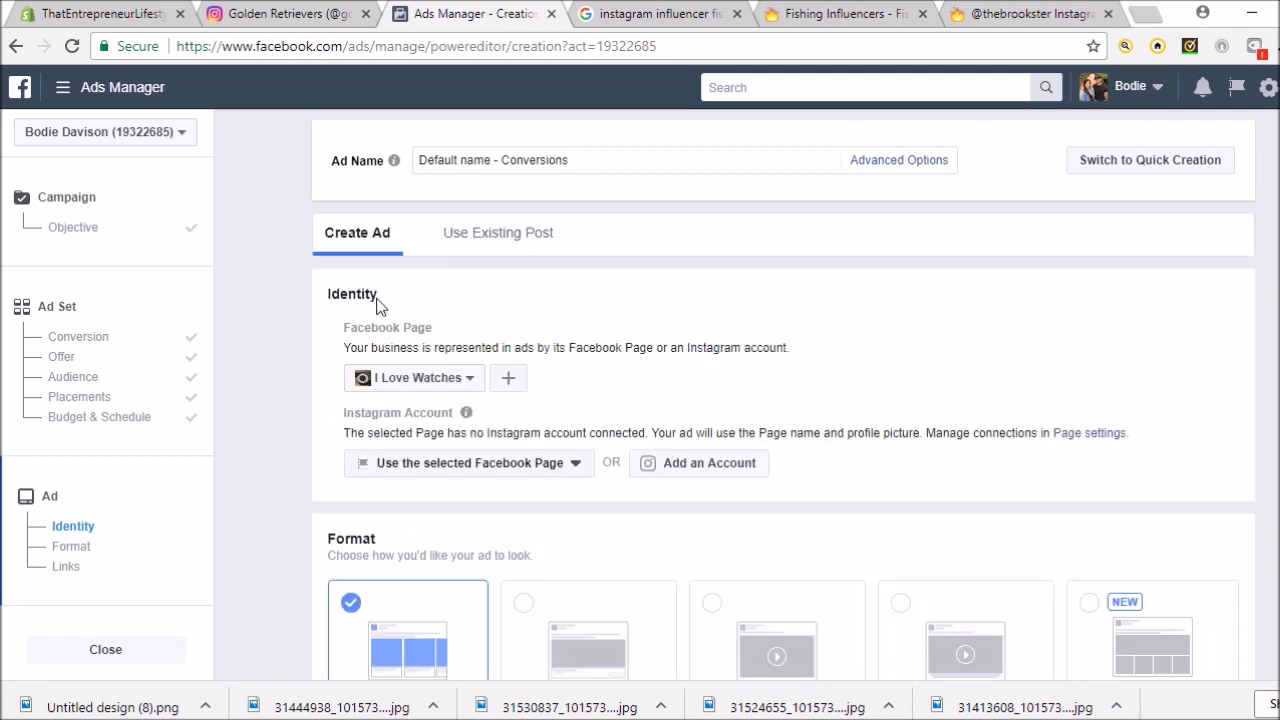
Step: Switch the ad format from Carousel to Single Image
scroll(293, 395, "down", 2)
scroll(293, 403, "down", 5)
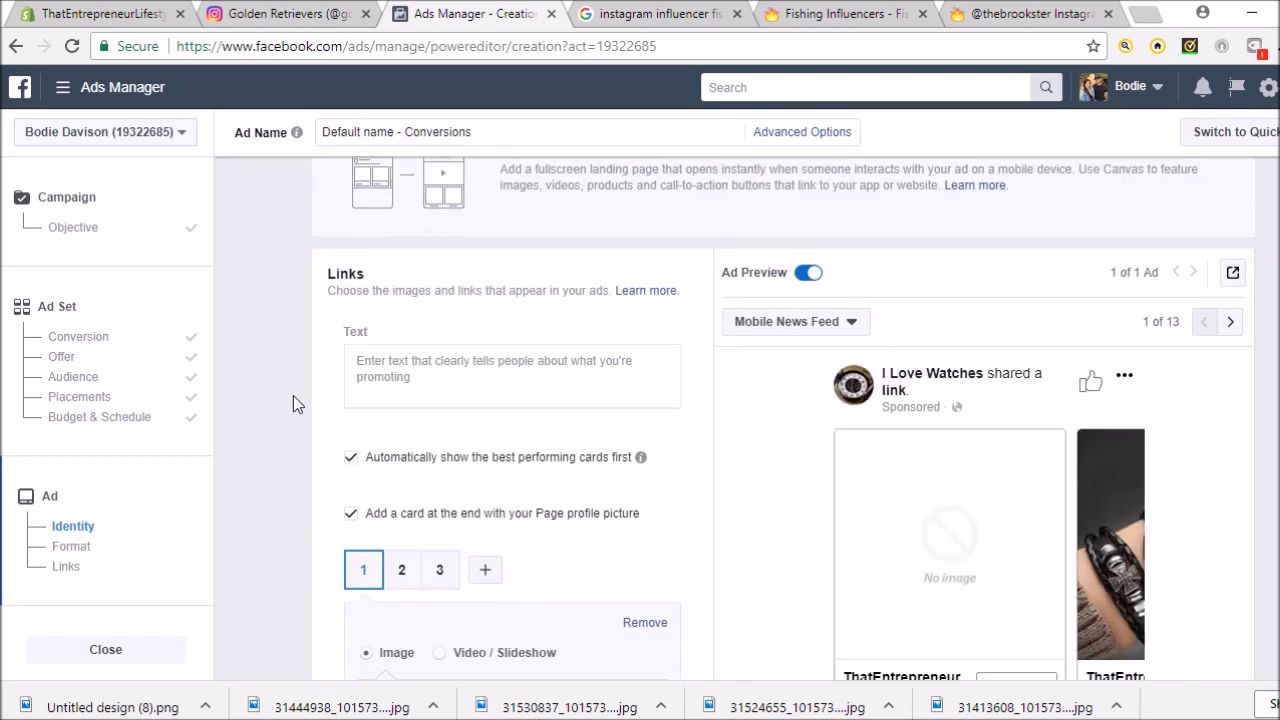
scroll(293, 395, "down", 3)
scroll(293, 395, "up", 5)
scroll(293, 395, "up", 3)
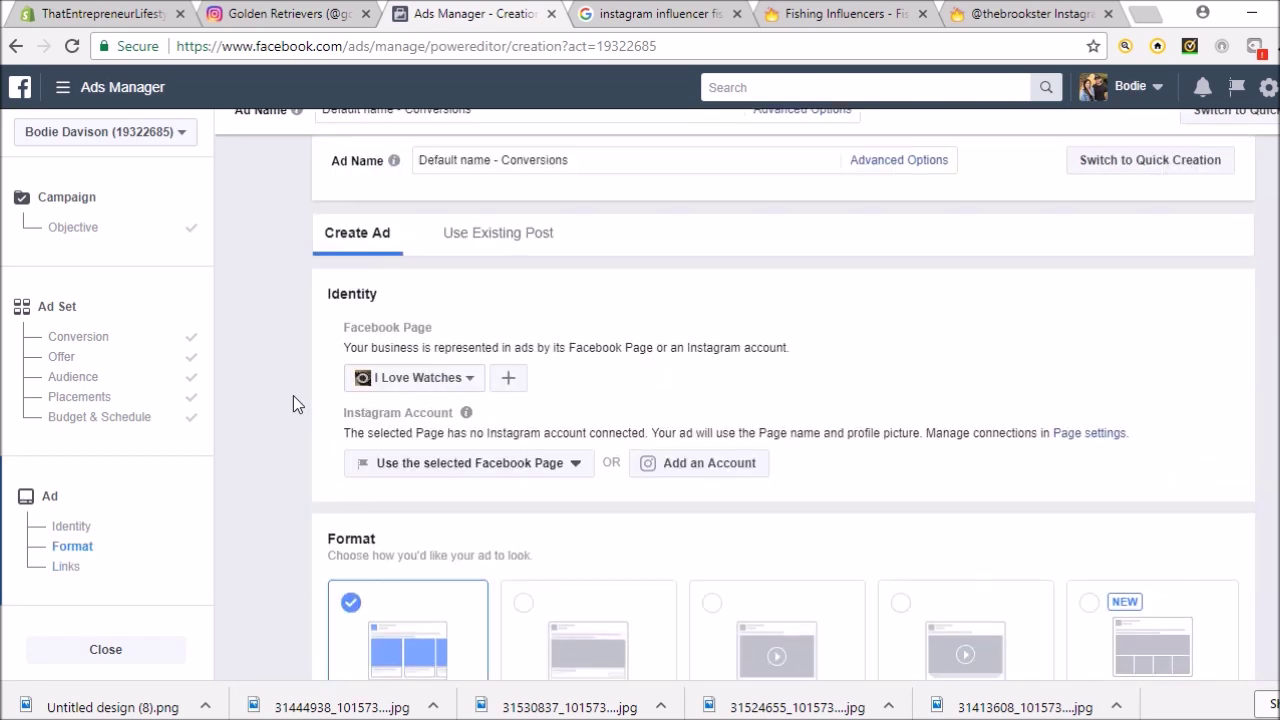
scroll(293, 395, "down", 2)
left_click(553, 414)
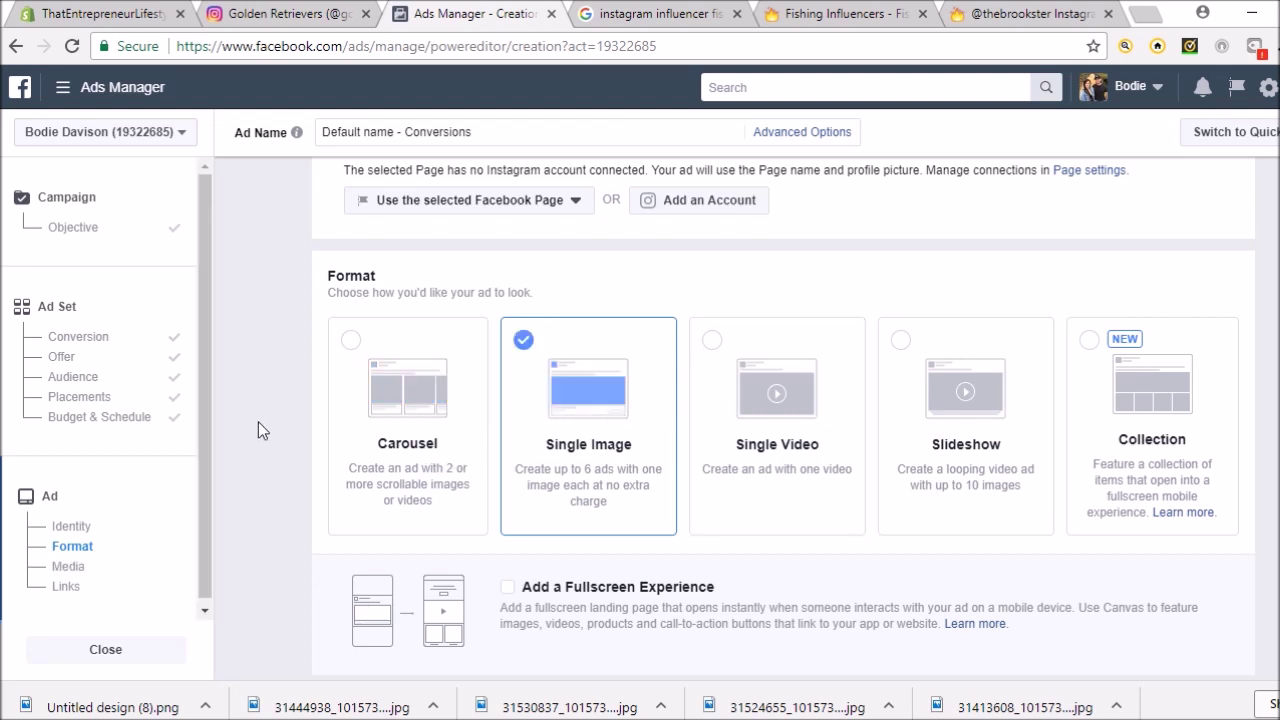
scroll(258, 428, "up", 3)
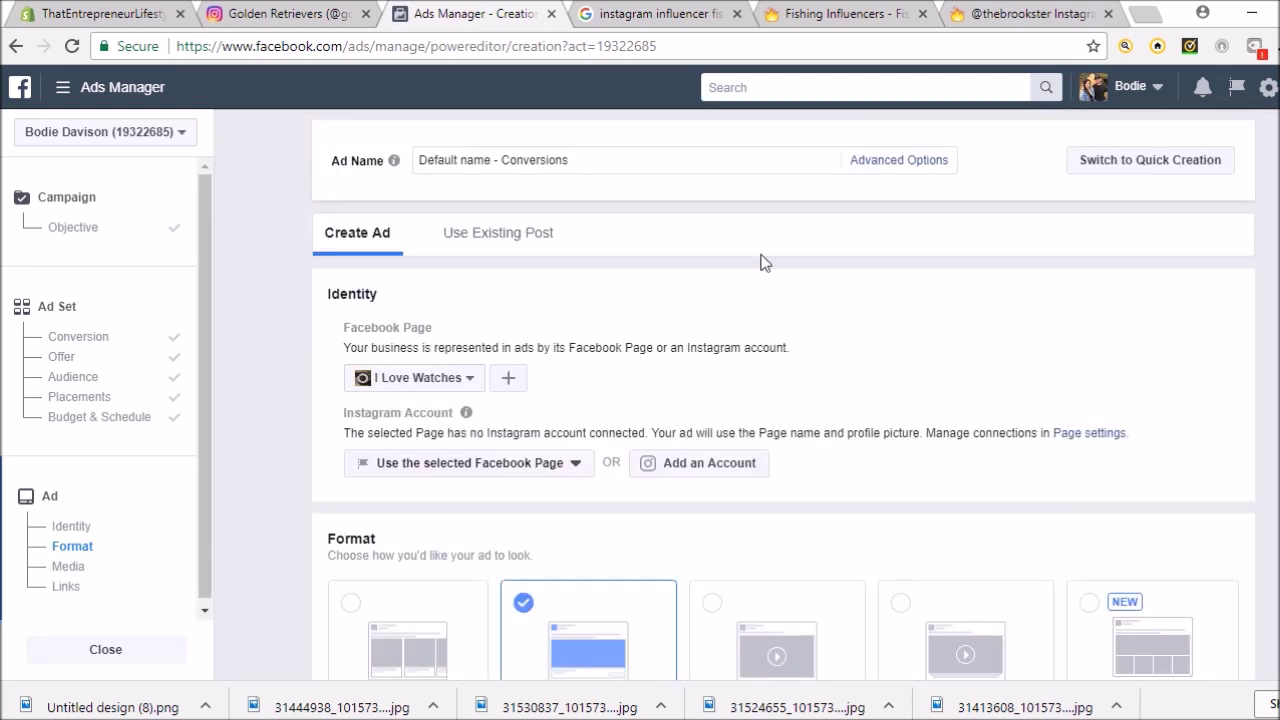